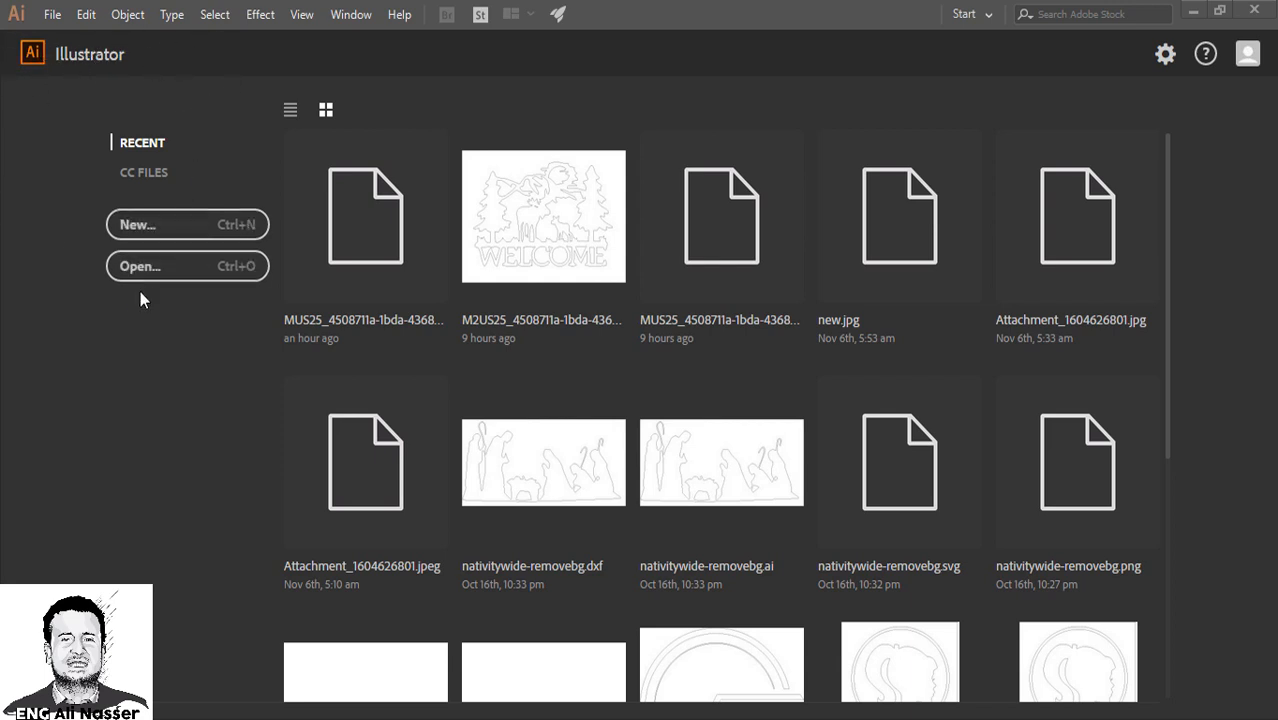
Step: Open the image MUS25_4508711a-1bda-4368-8cb0-aef0c41373f1_1200x1200 (1).jpg from the EGYPT folder
left_click(178, 270)
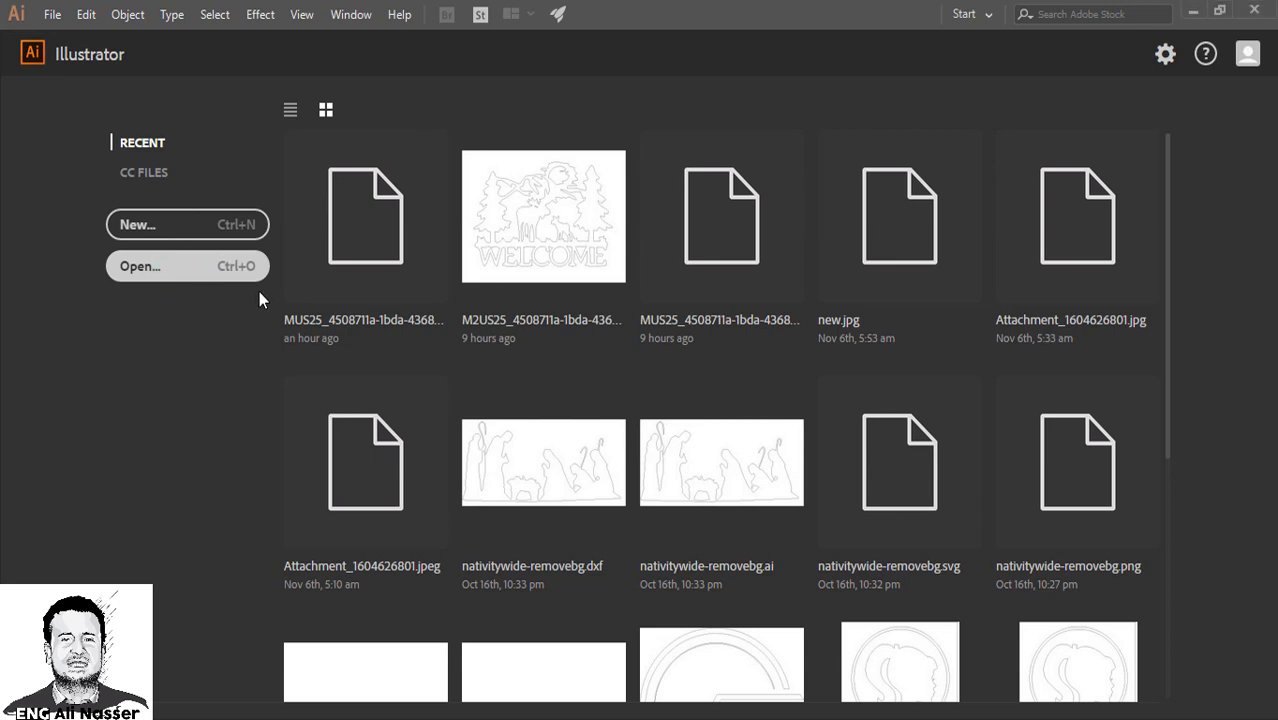
left_click(350, 348)
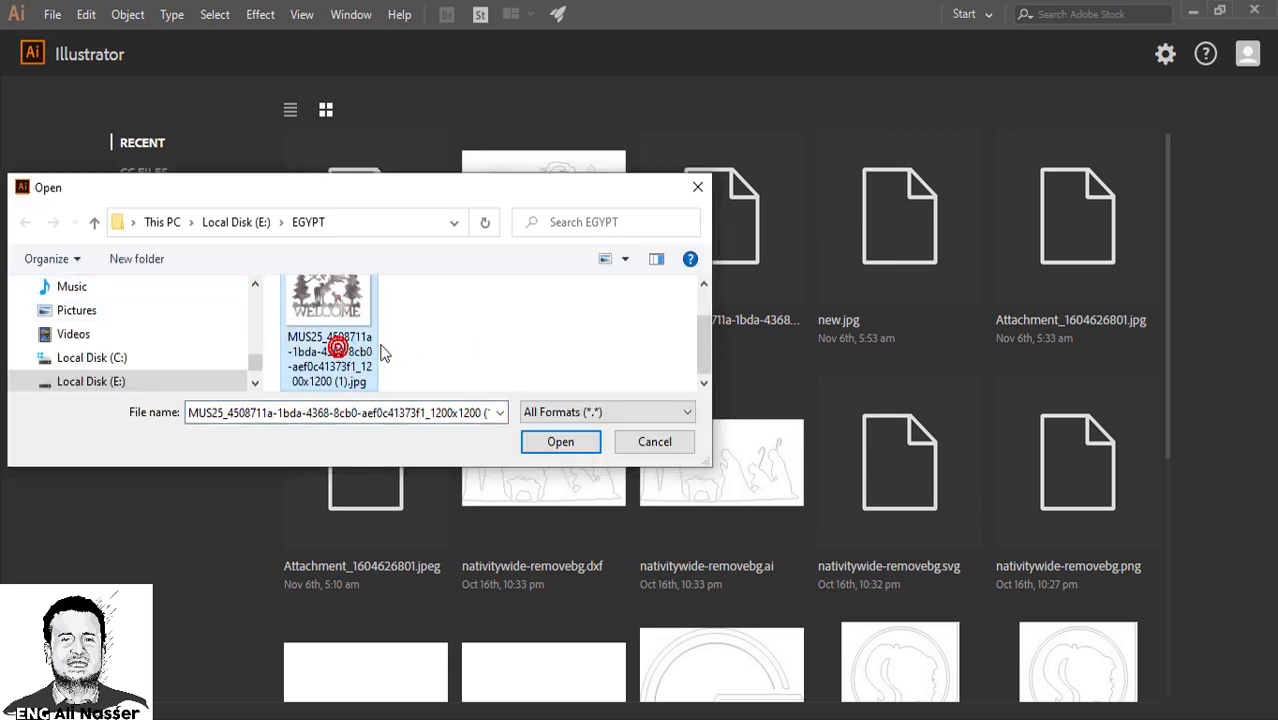
double_click(334, 330)
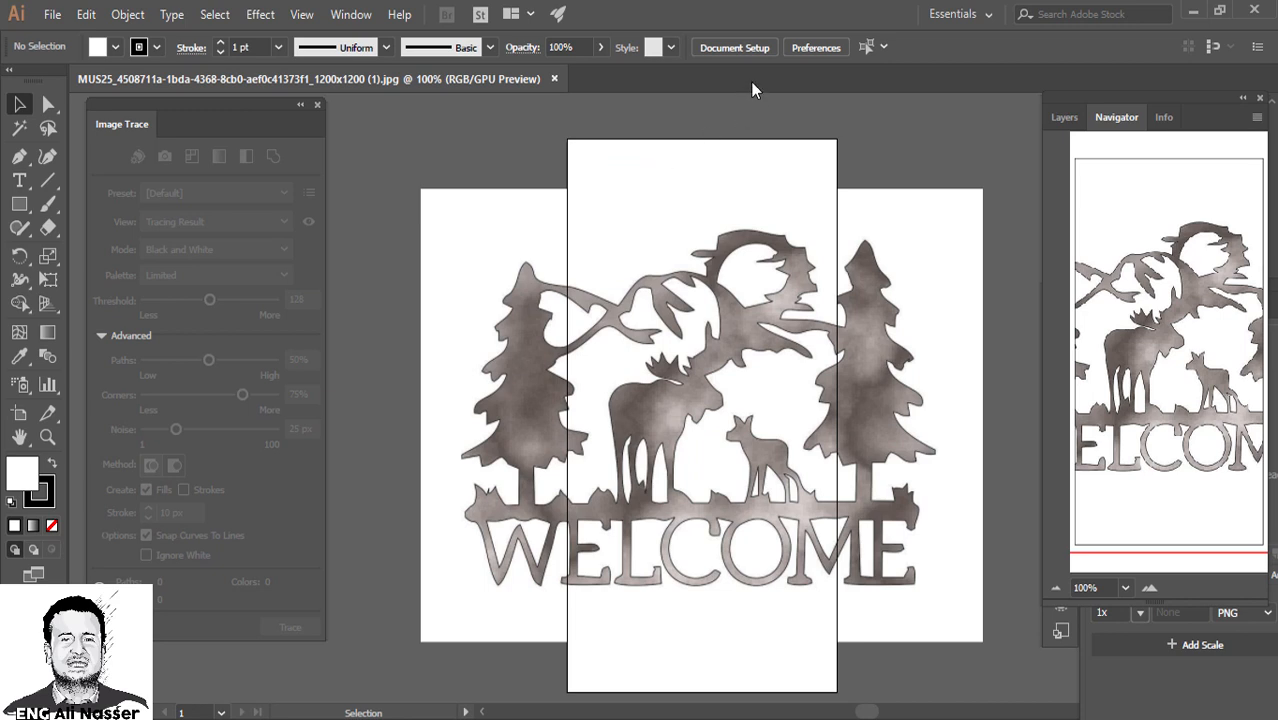
Step: Enlarge the artboard to about 249 by 192 mm so that it surrounds the whole WELCOME image
left_click(732, 48)
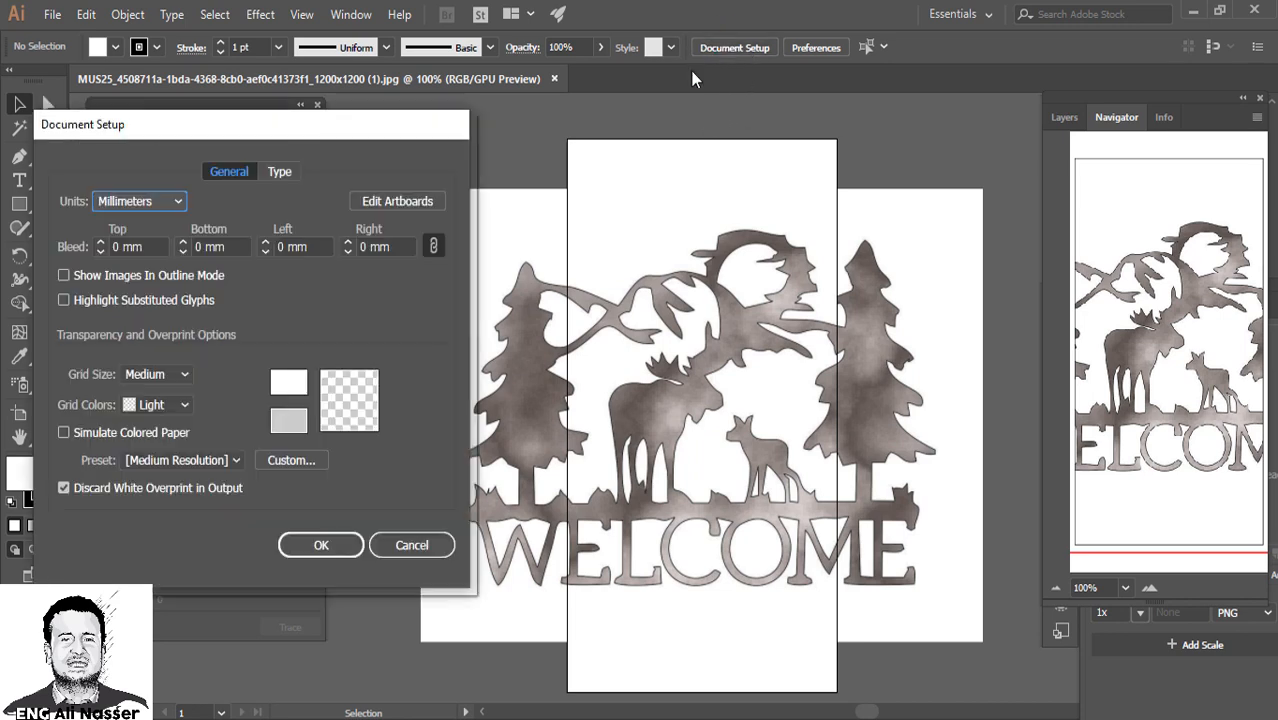
left_click(396, 200)
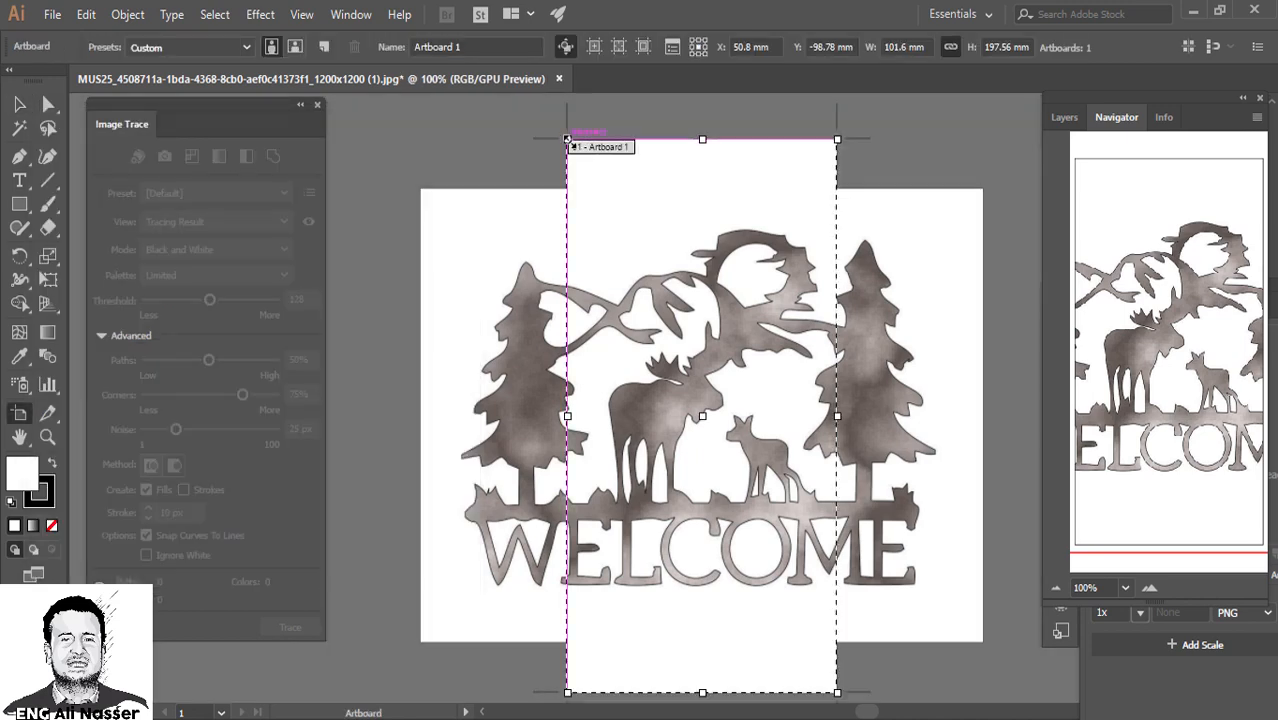
left_click_drag(567, 139, 360, 145)
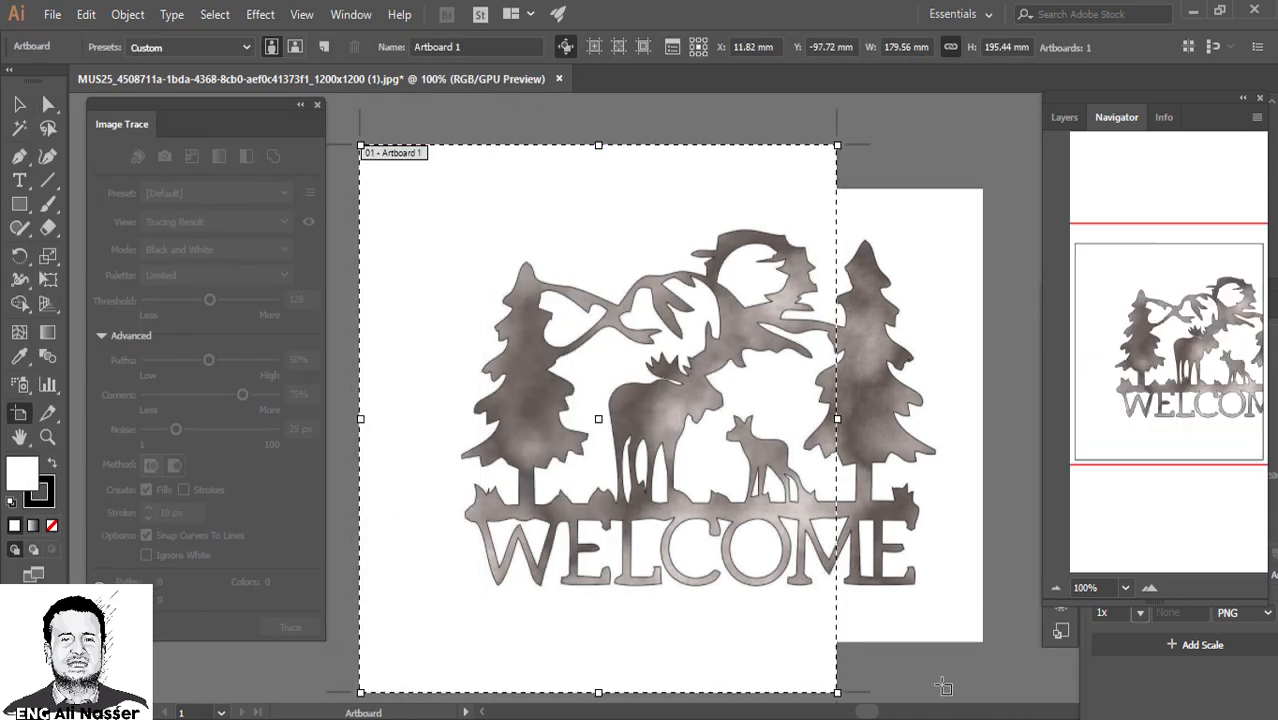
left_click_drag(836, 691, 1020, 670)
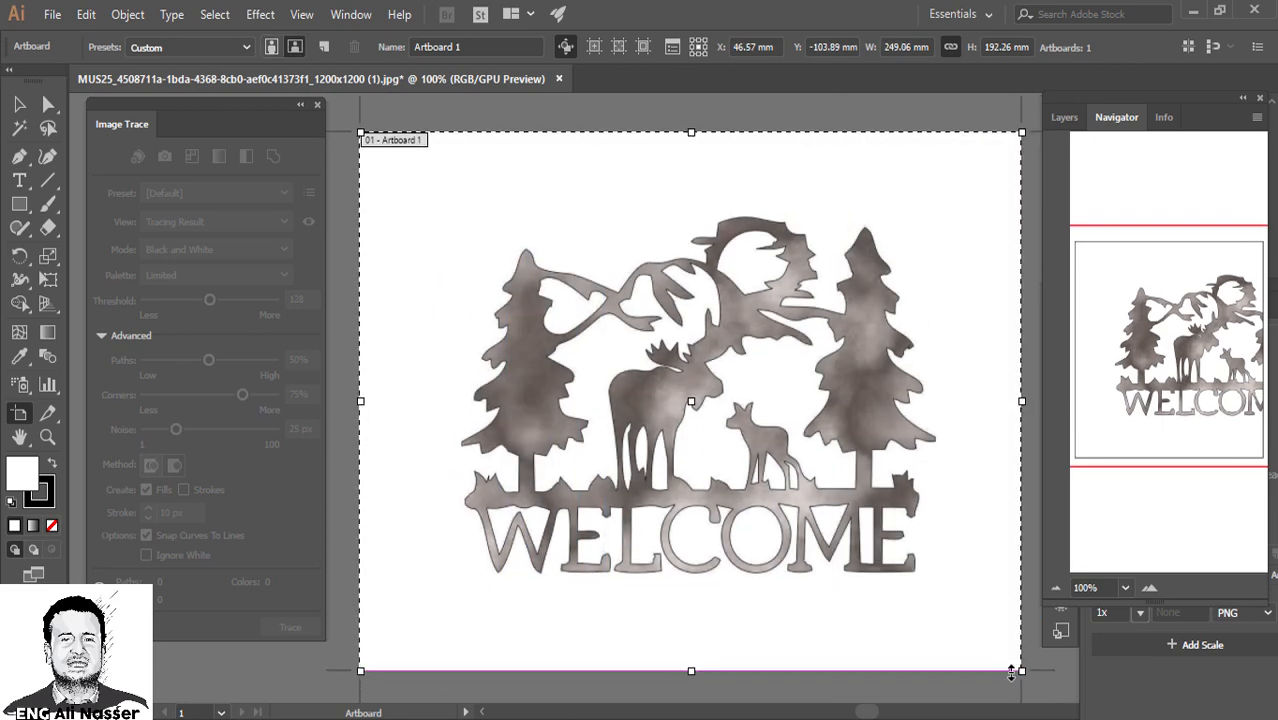
key("v")
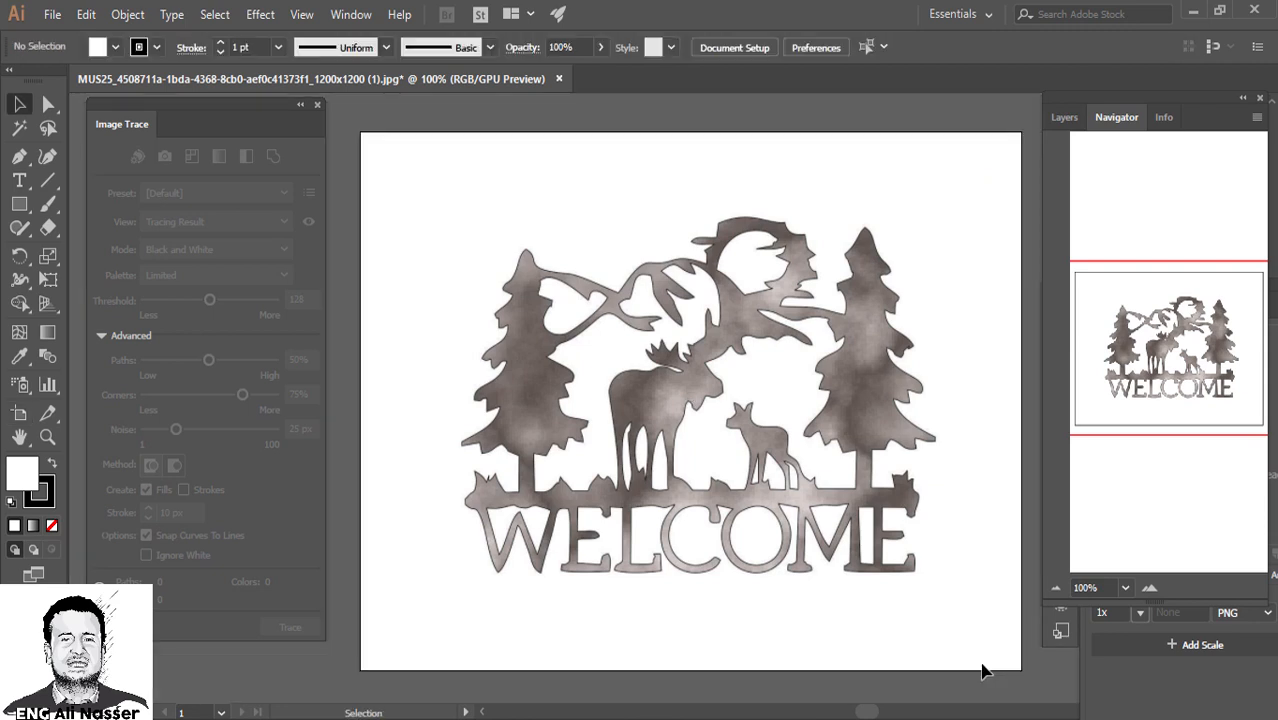
left_click(968, 598)
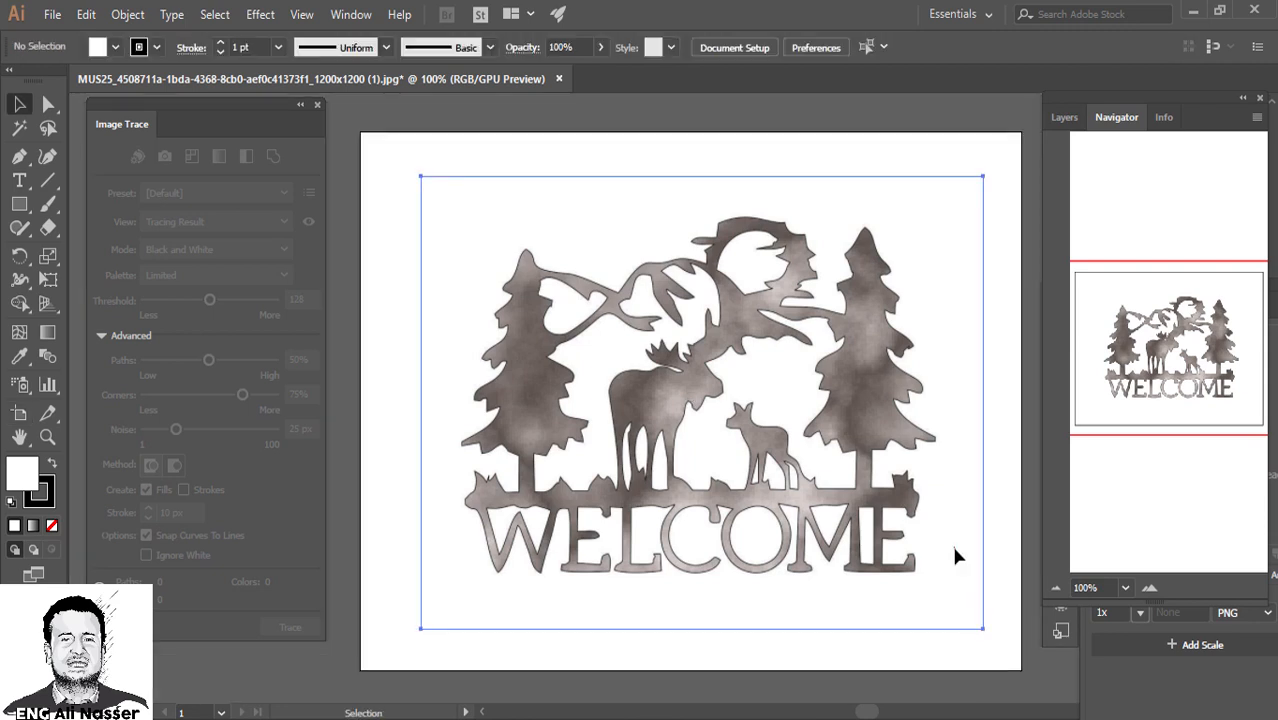
left_click(988, 420)
left_click(752, 48)
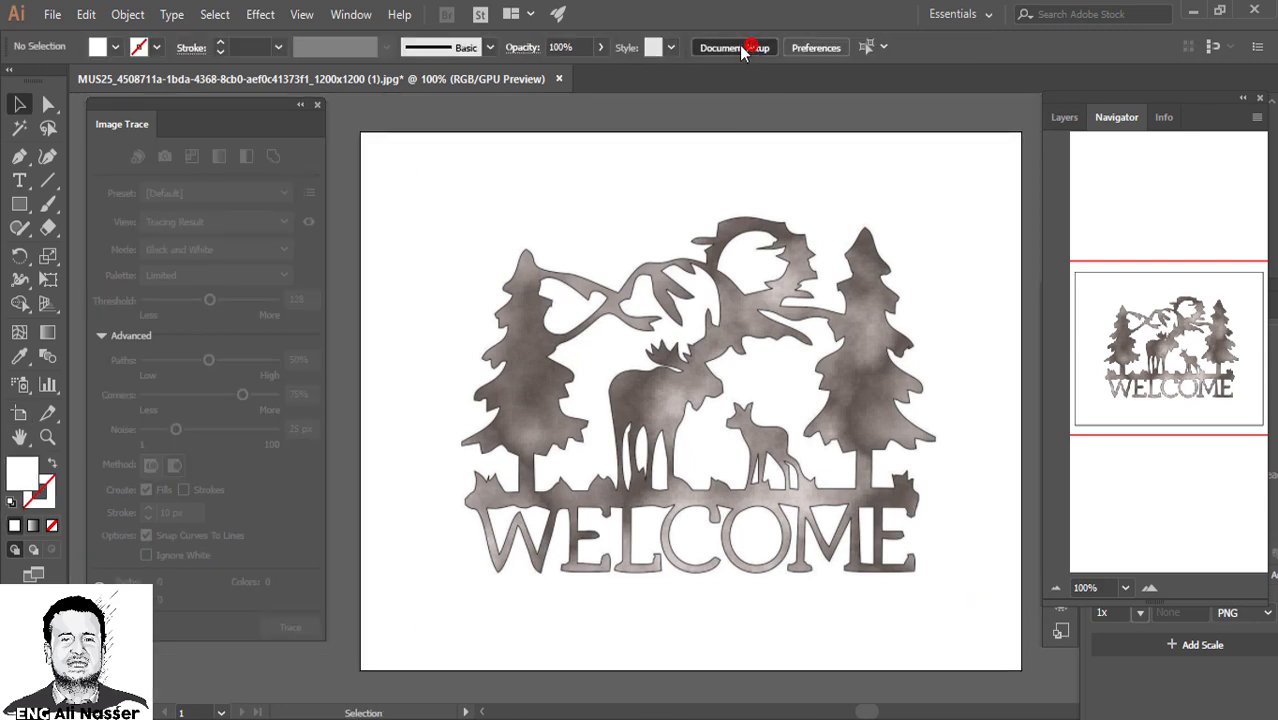
left_click(399, 201)
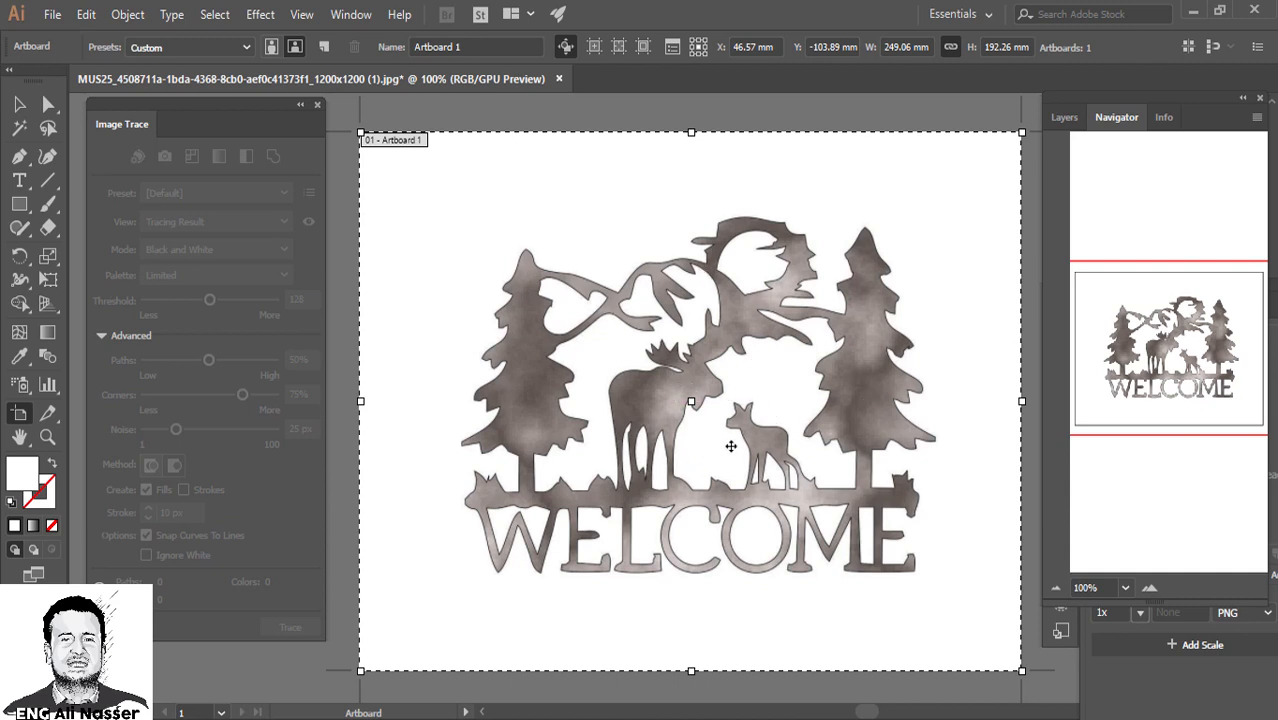
key("v")
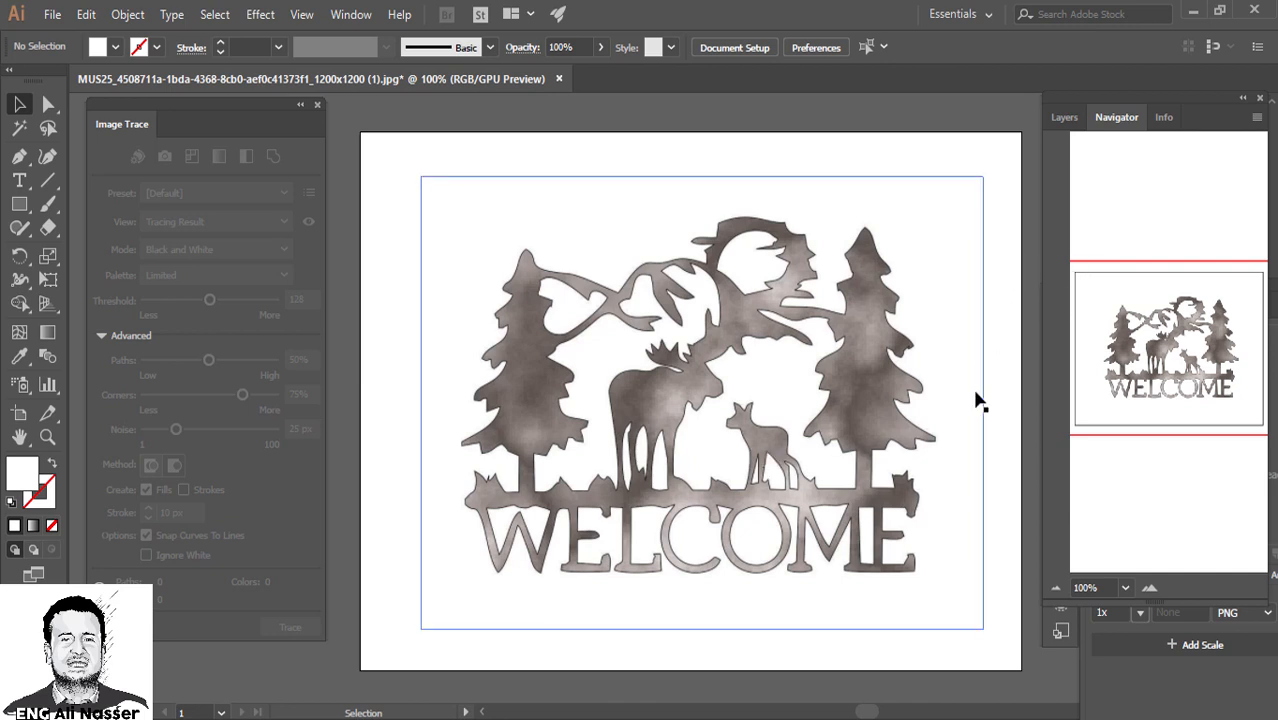
Step: Trace the WELCOME image in Black and White mode with Image Trace and set the threshold to 229
left_click(838, 380)
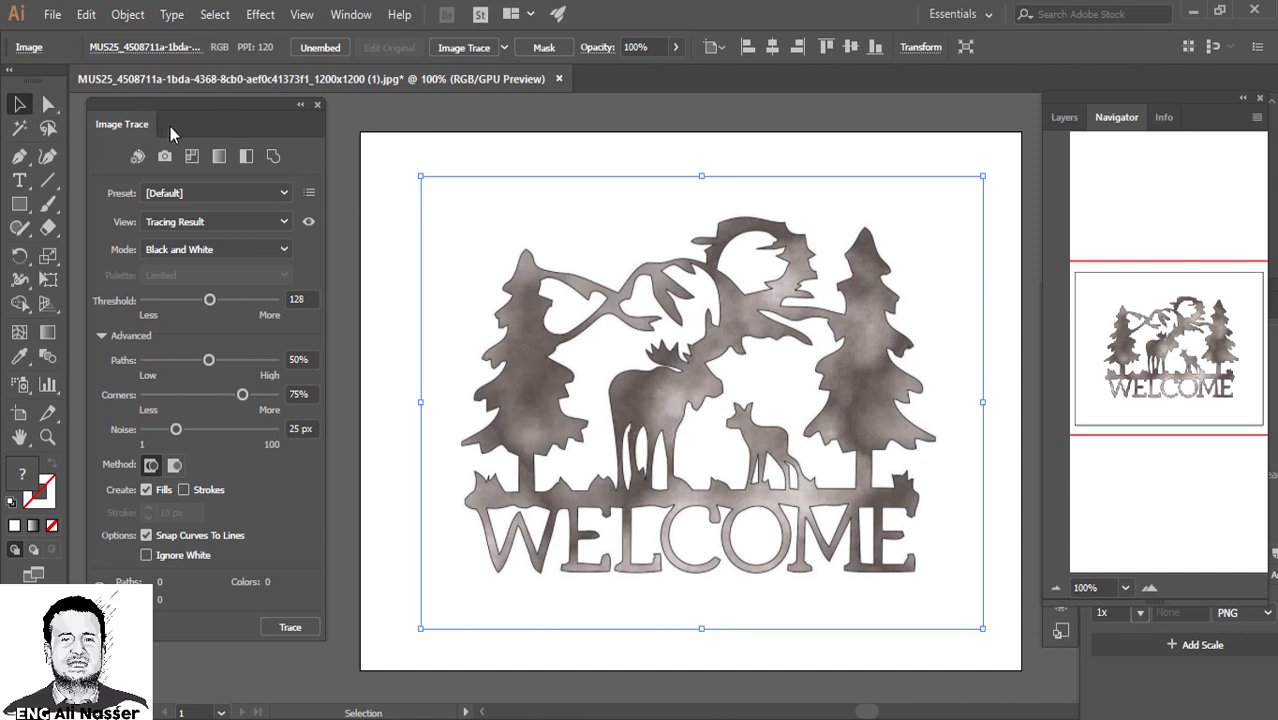
left_click(351, 14)
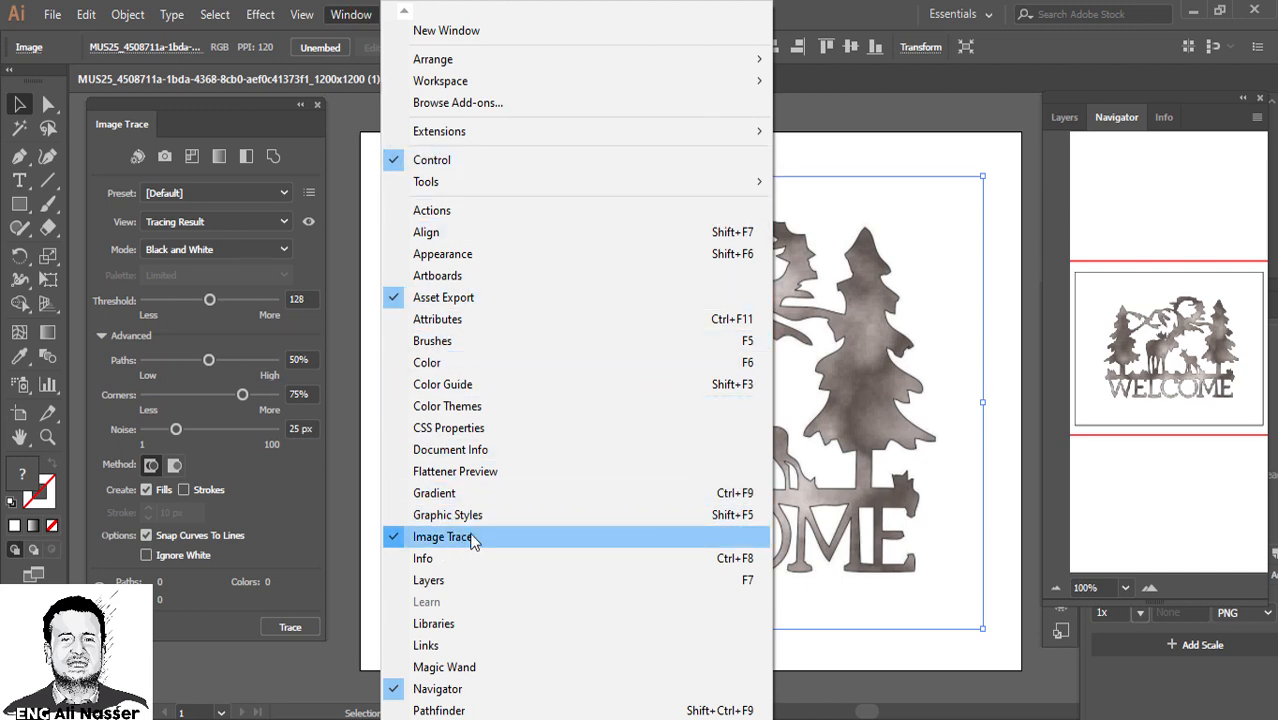
left_click(221, 111)
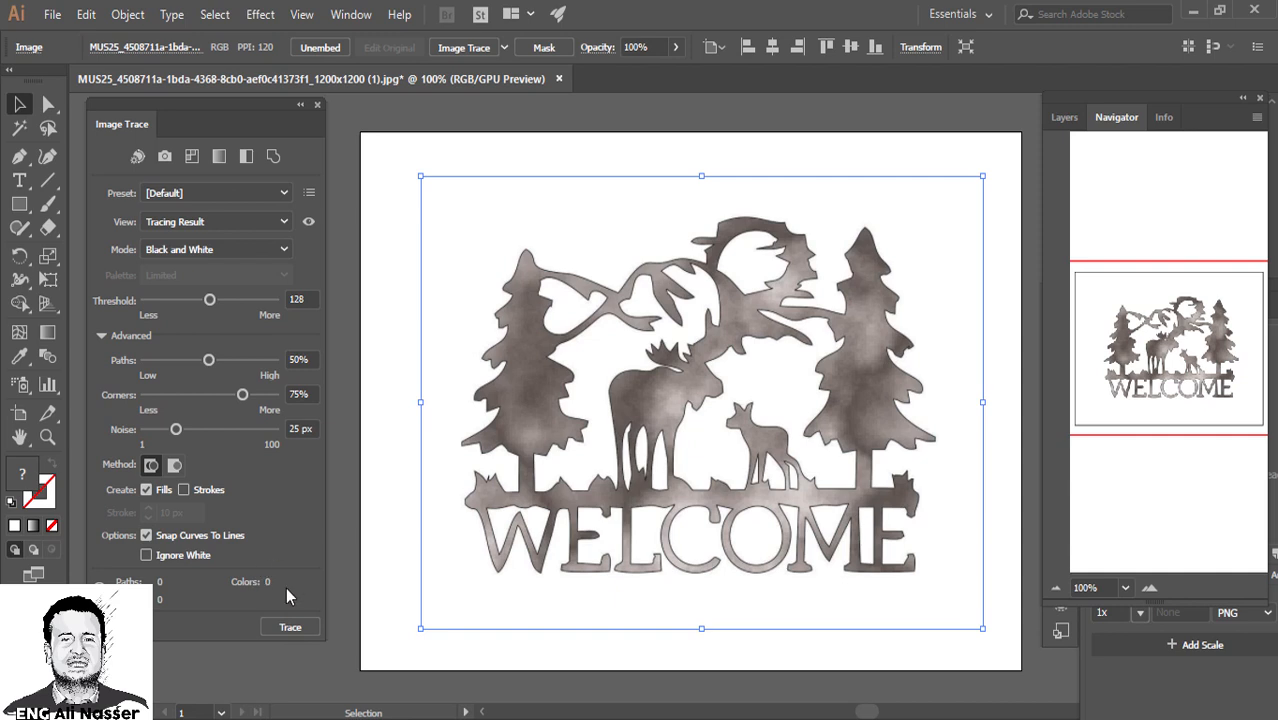
left_click(278, 630)
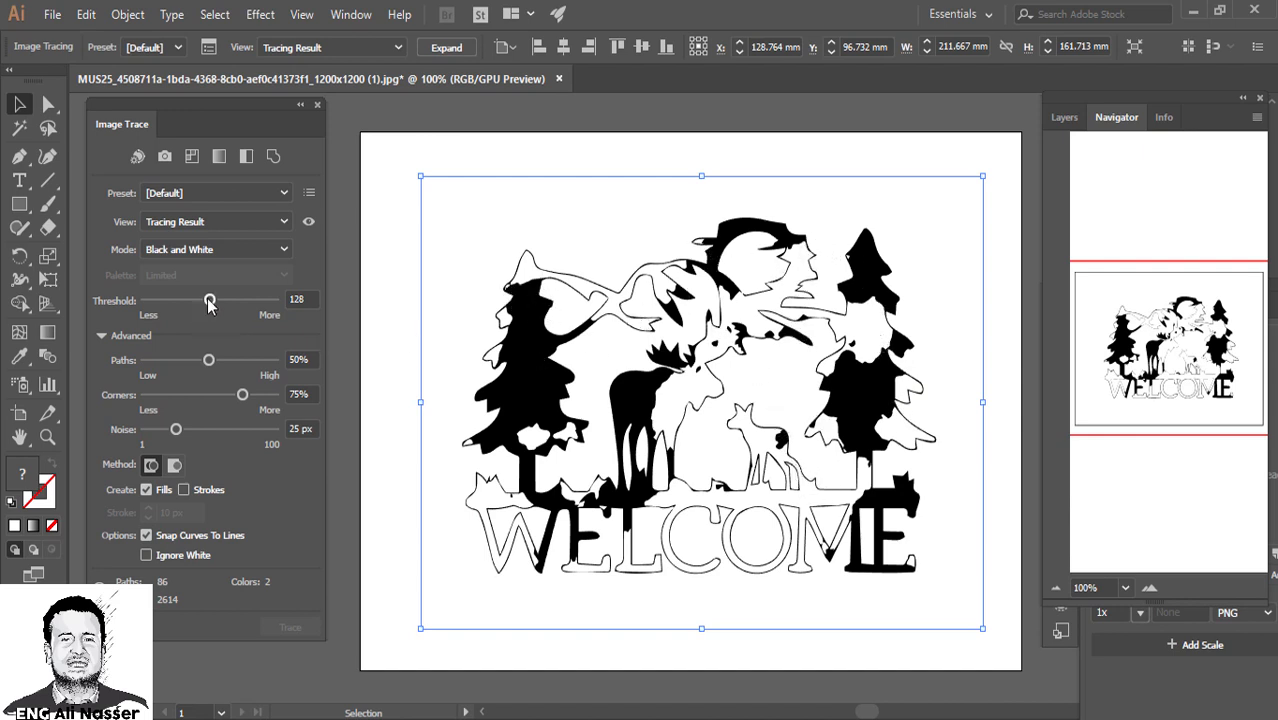
left_click_drag(209, 300, 261, 301)
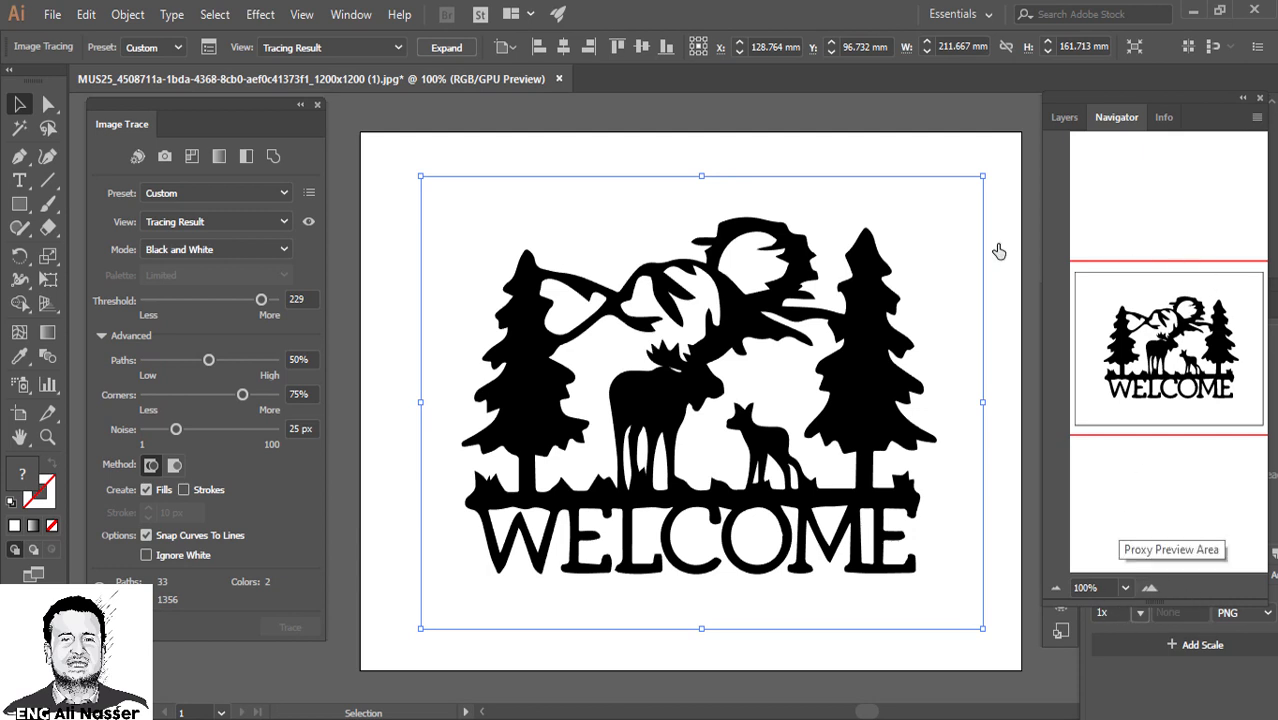
Step: Refine the tracing by setting Paths to 93% and Corners to 91%, checking the moose outlines up close
left_click(355, 14)
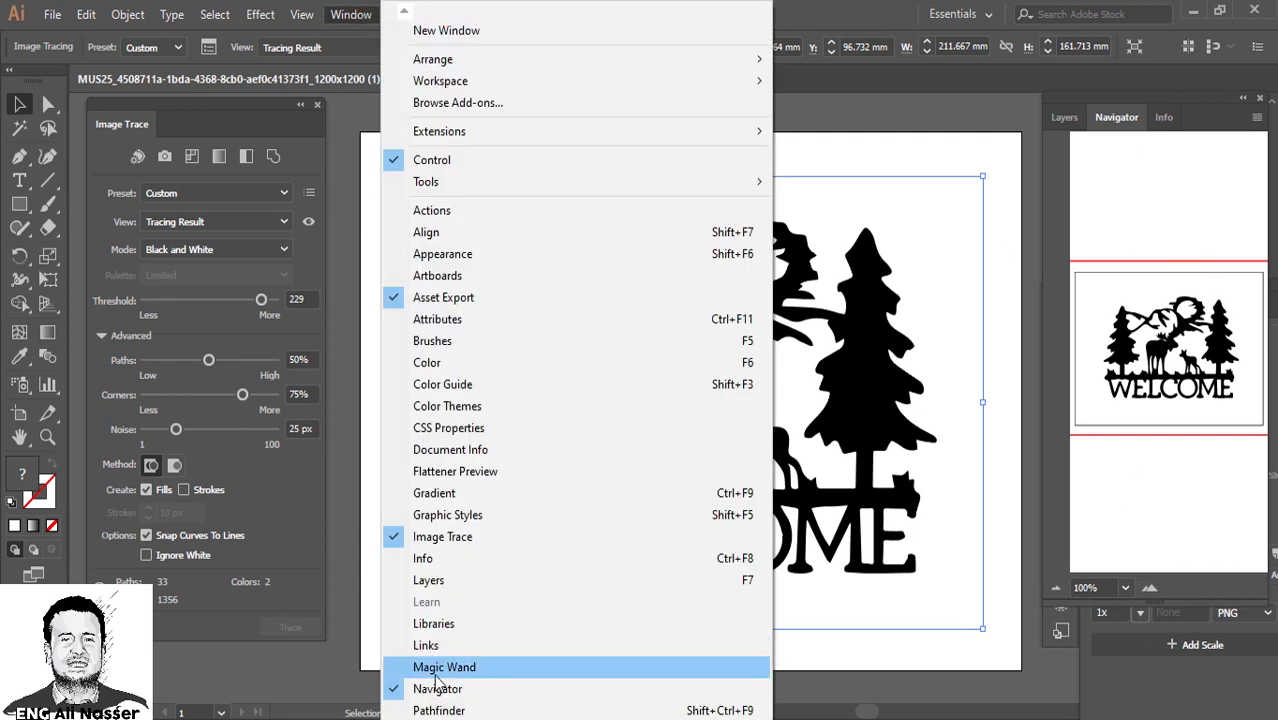
left_click(1150, 589)
left_click(1150, 589)
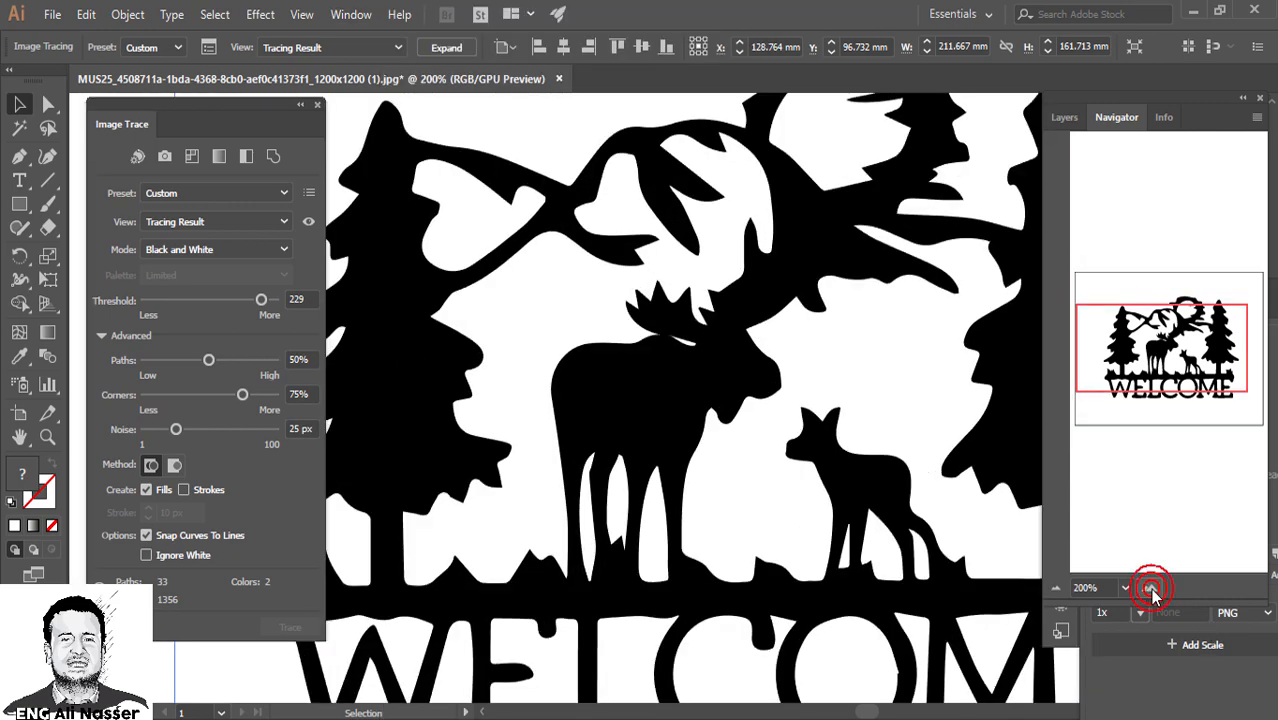
left_click(1150, 589)
left_click(1150, 589)
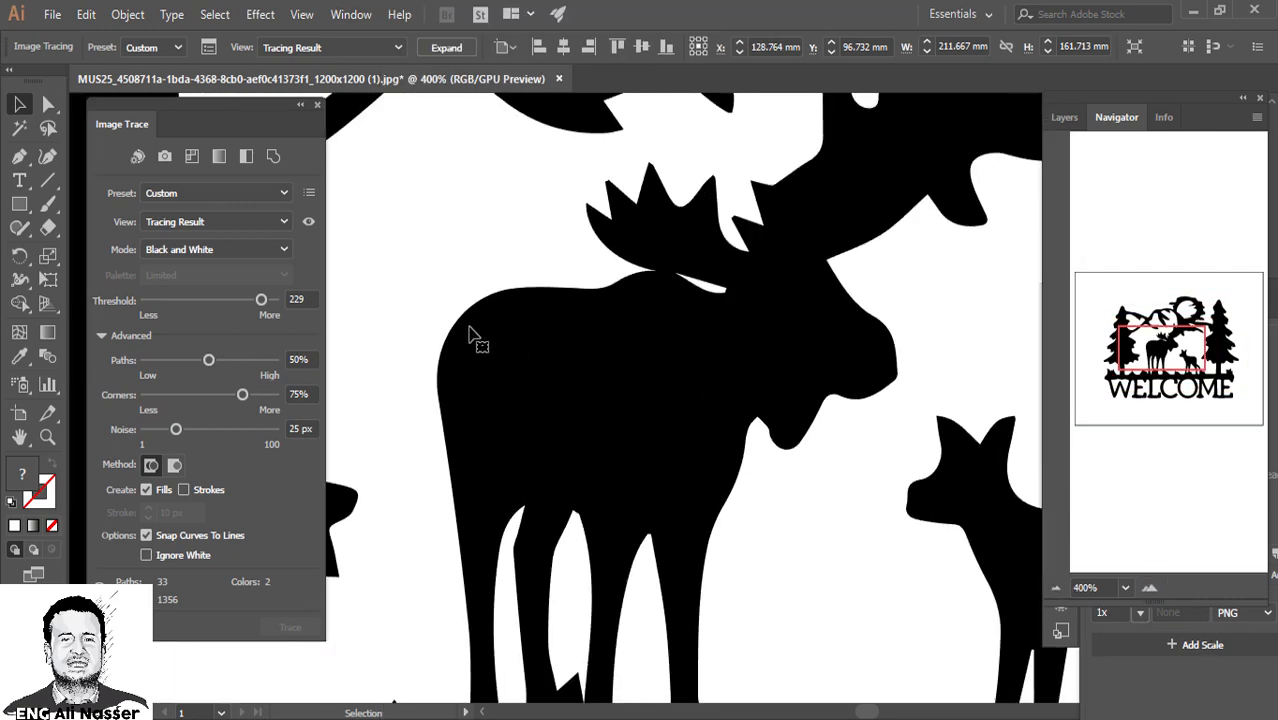
scroll(527, 585, "down", 4)
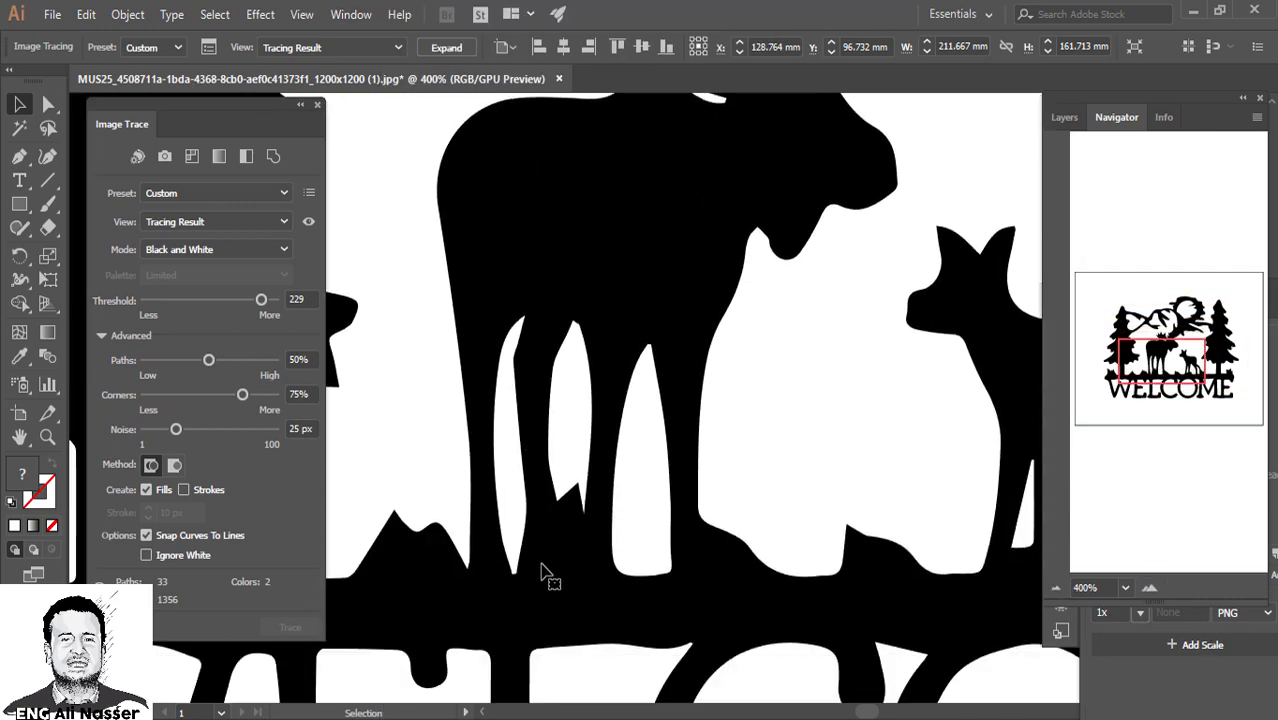
scroll(532, 590, "down", 2)
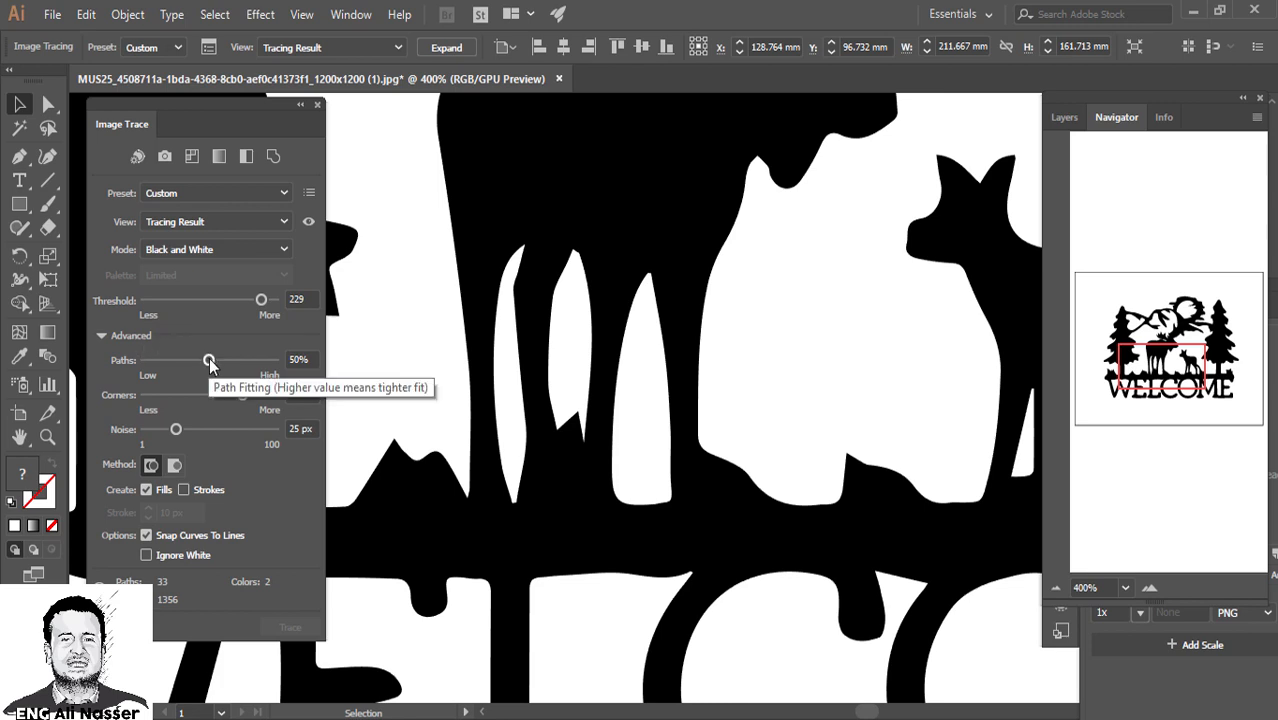
left_click_drag(209, 362, 263, 362)
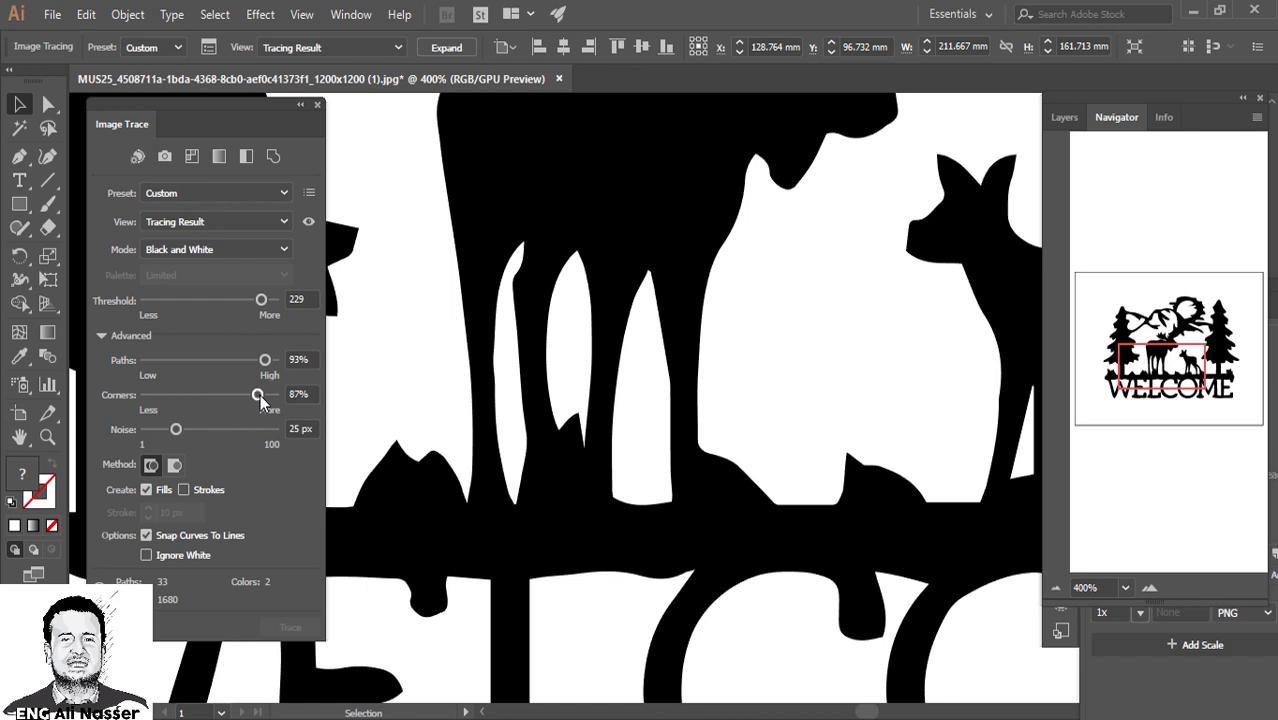
left_click_drag(258, 394, 265, 397)
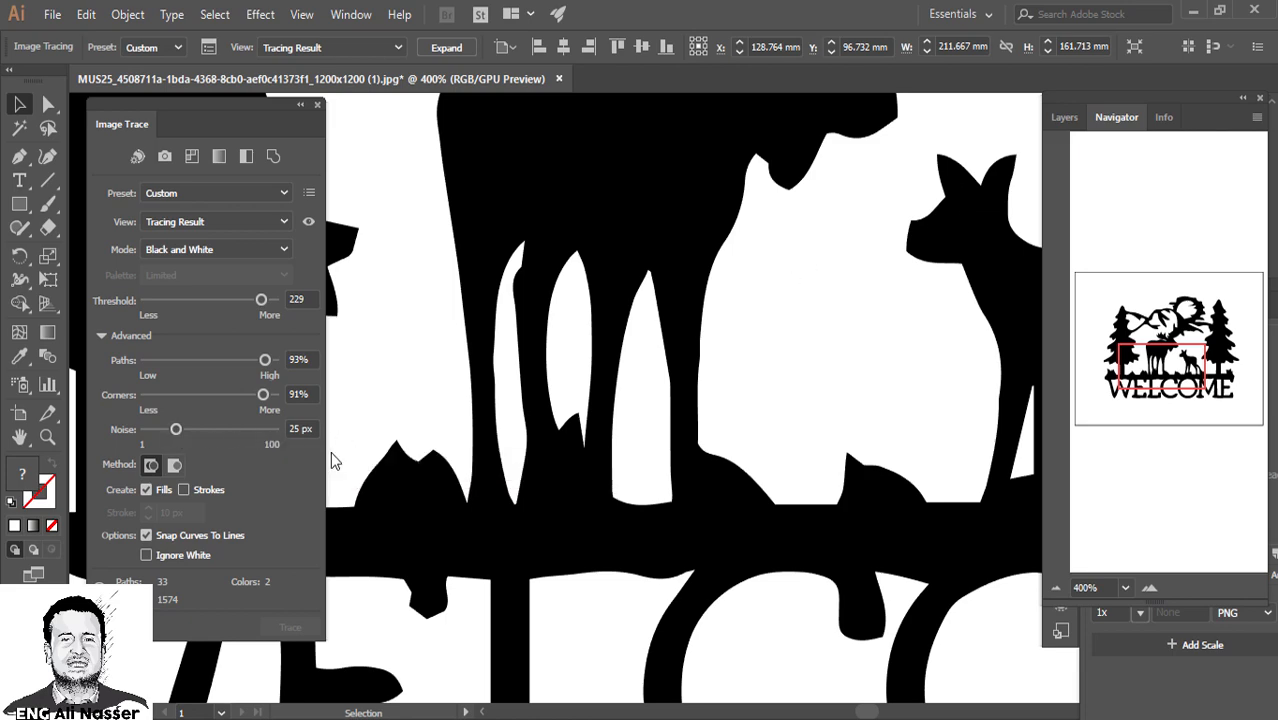
Step: Expand the image tracing into editable vector paths and check its anchor points
left_click(1057, 590)
left_click(1057, 590)
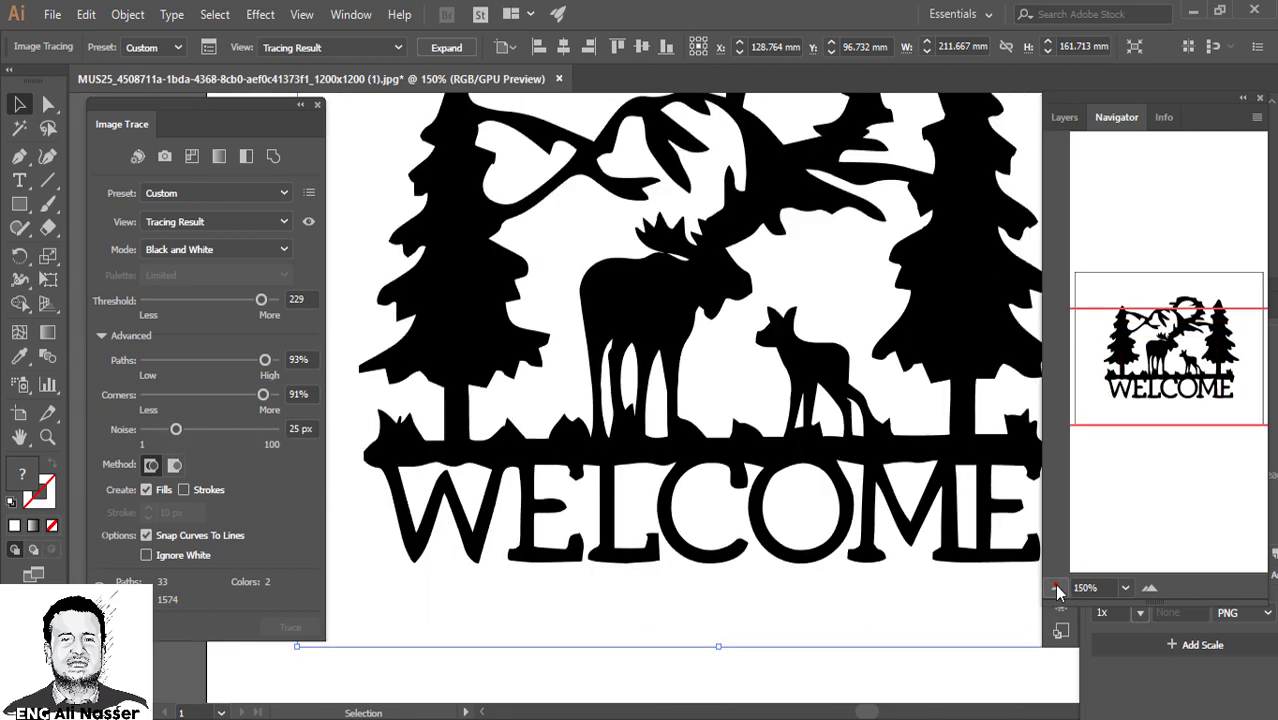
left_click(1057, 590)
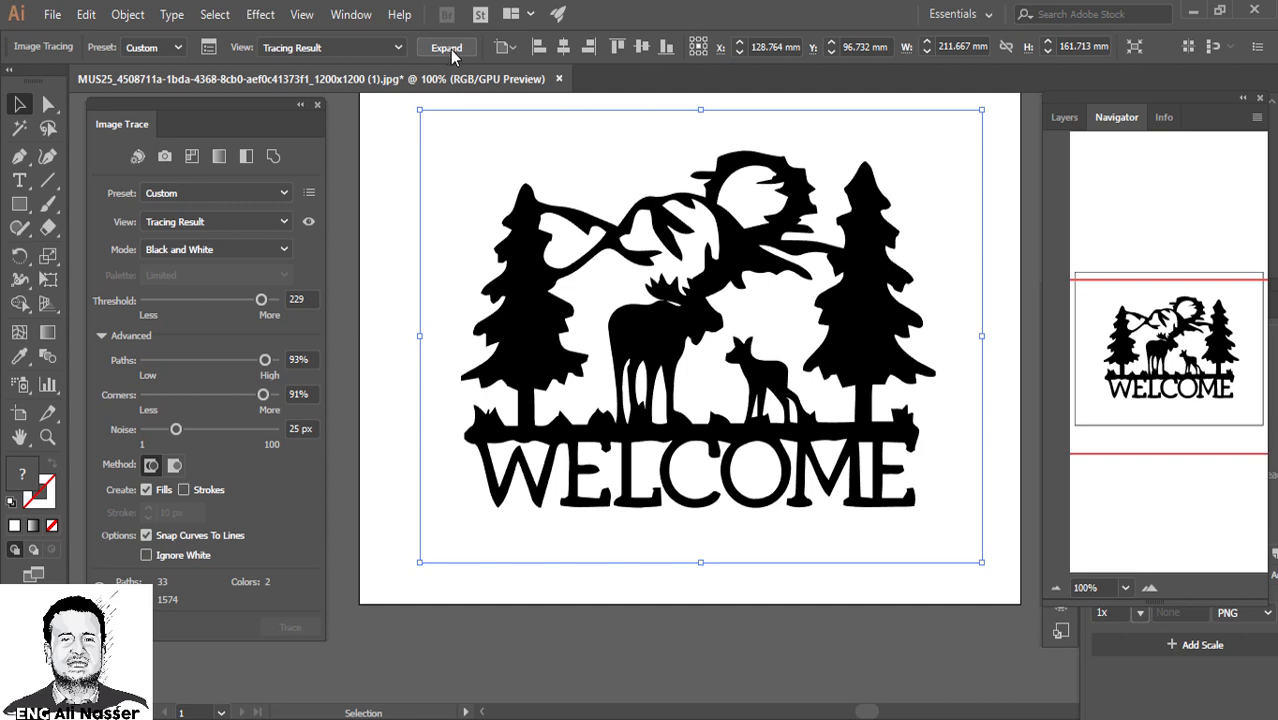
left_click(127, 14)
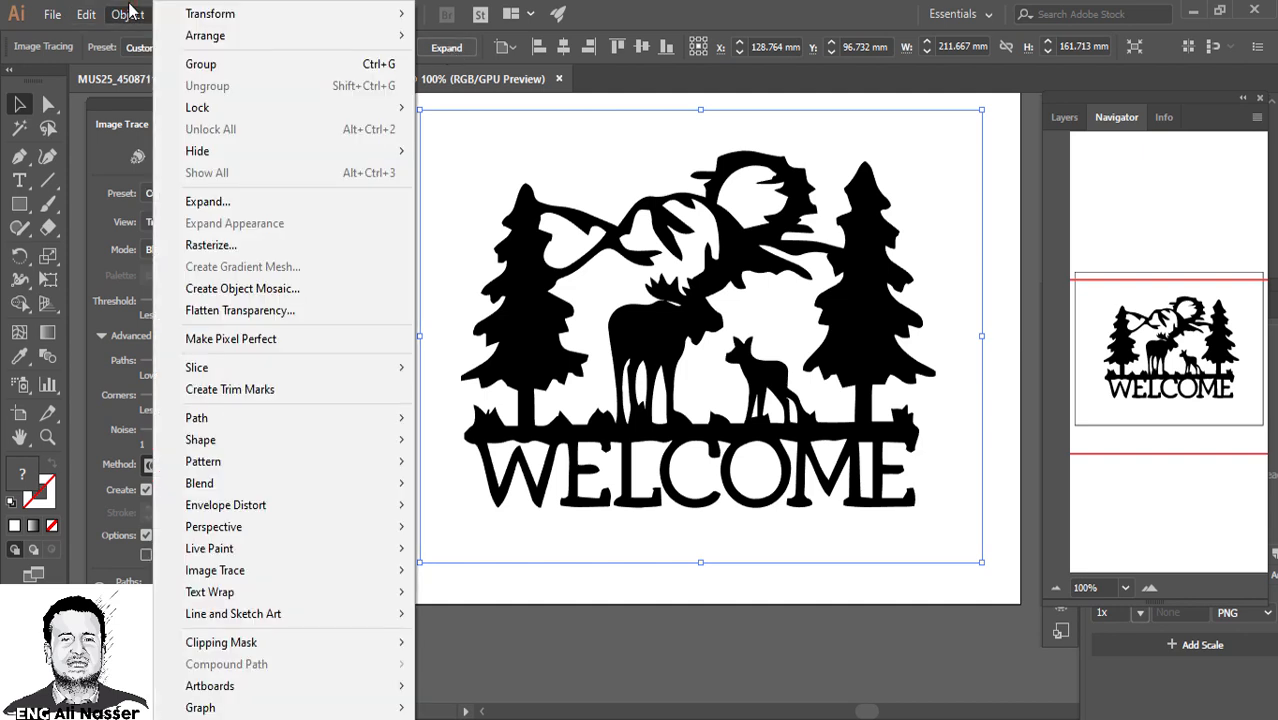
mouse_move(250, 576)
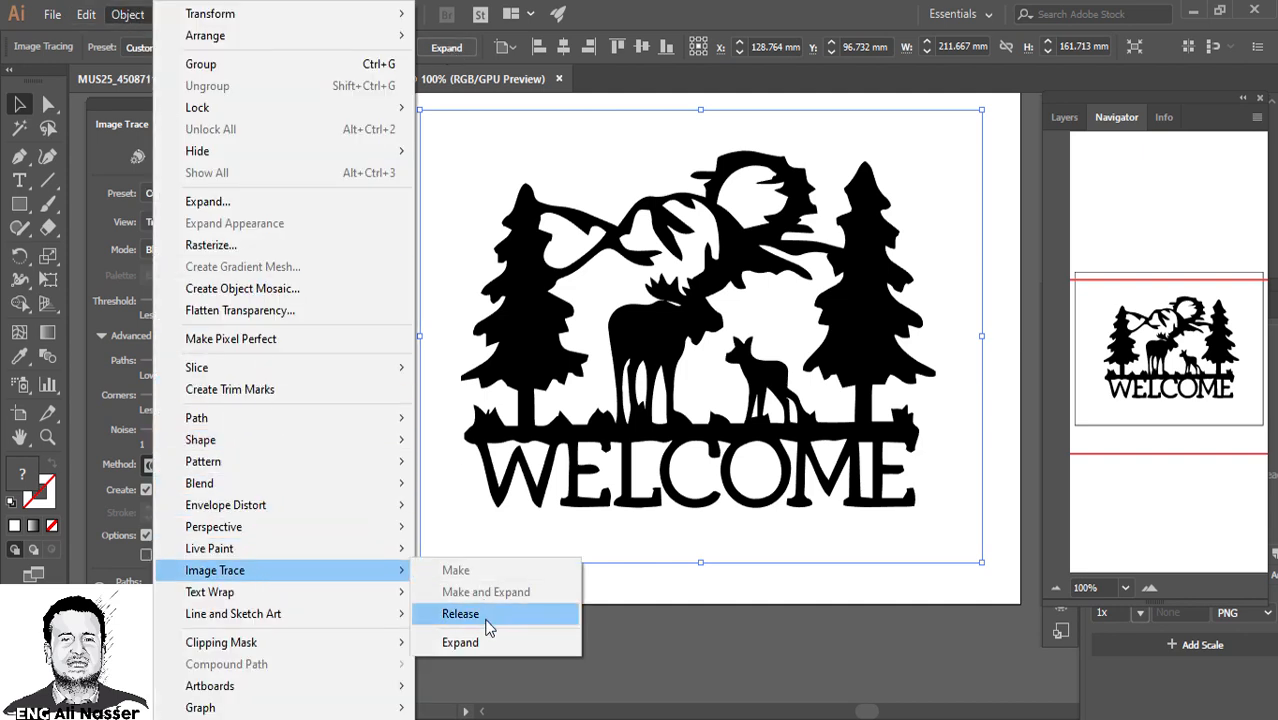
left_click(470, 645)
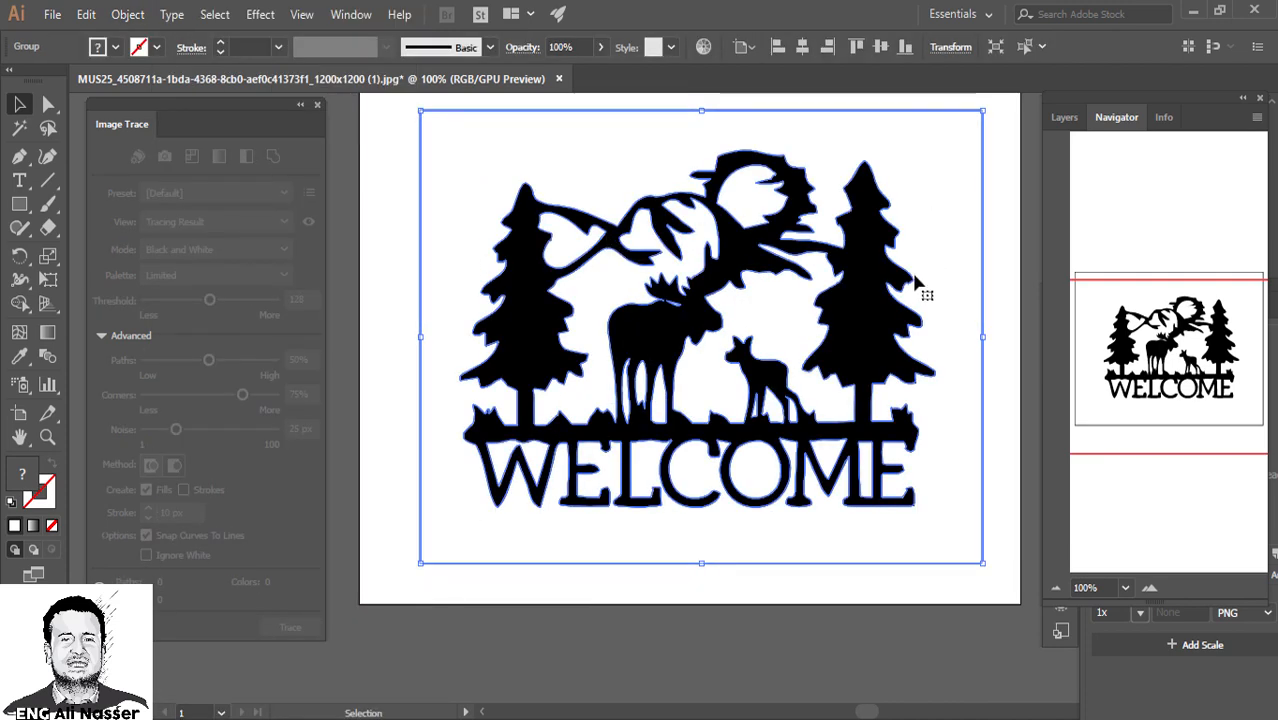
key("a")
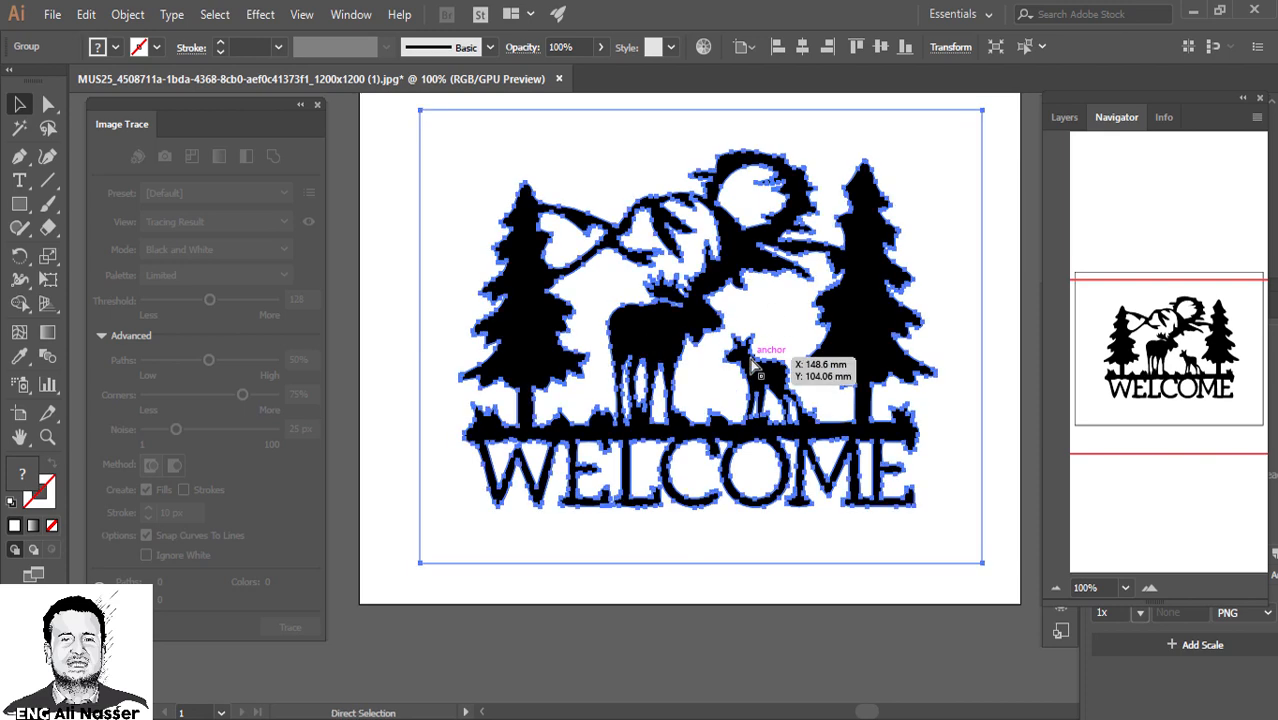
key("v")
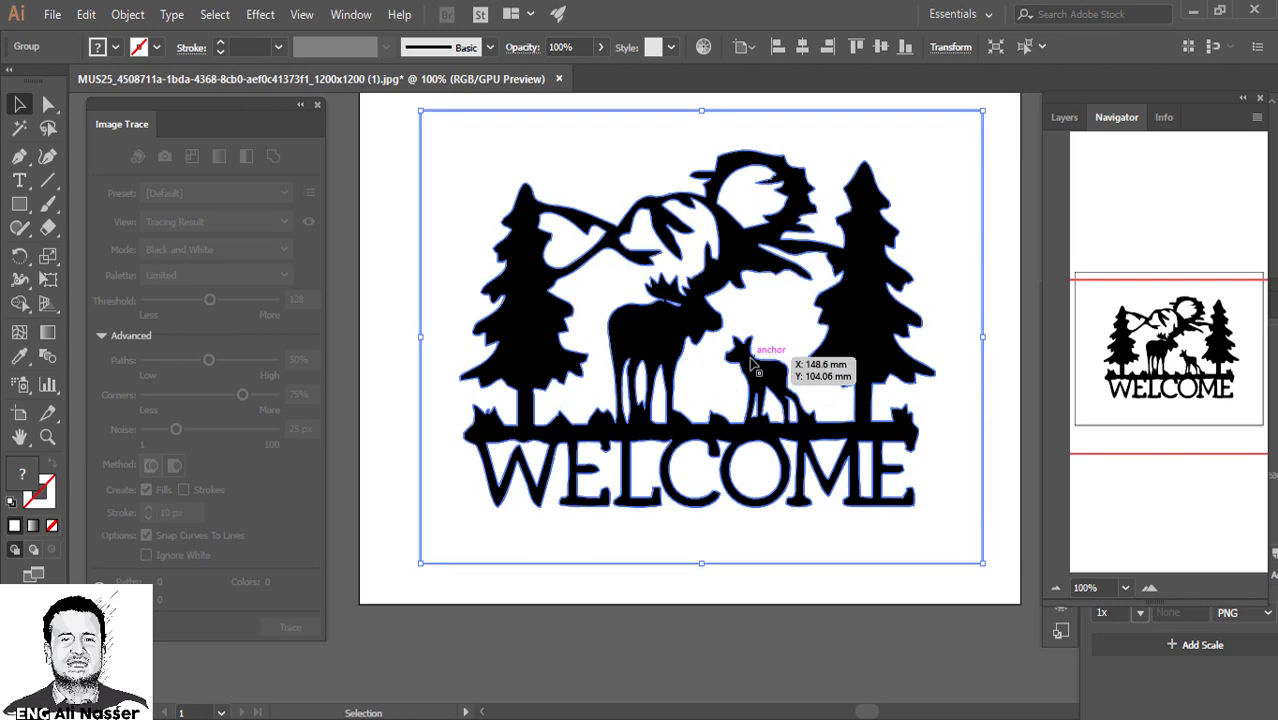
Step: Show the contents of Layer 1 and its traced group, and ungroup the artwork into separate paths
left_click(1066, 119)
left_click(1103, 147)
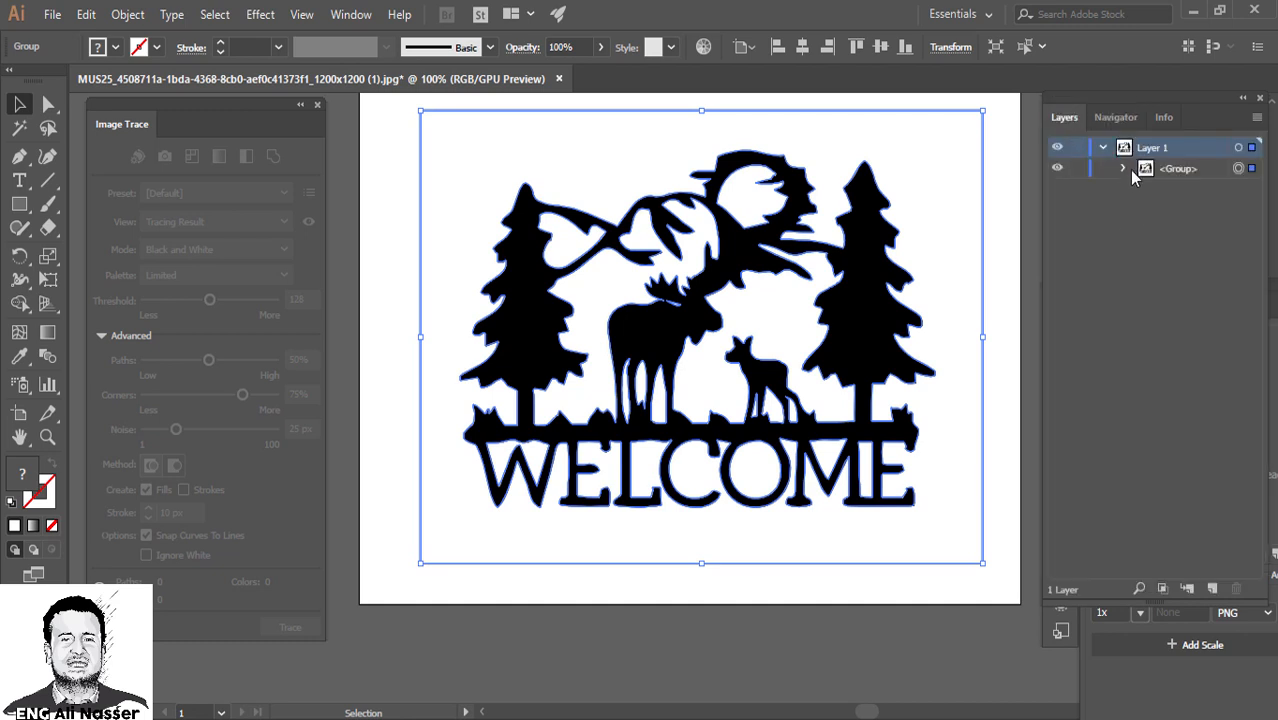
left_click(1124, 168)
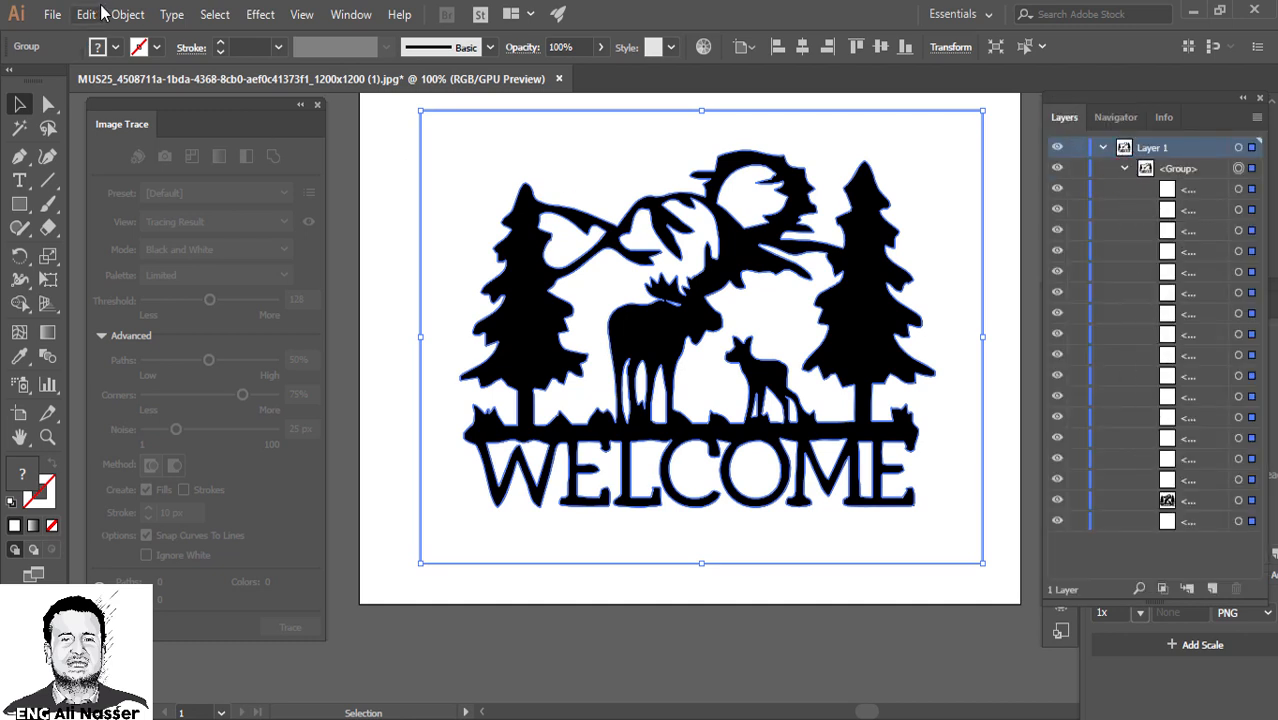
left_click(87, 14)
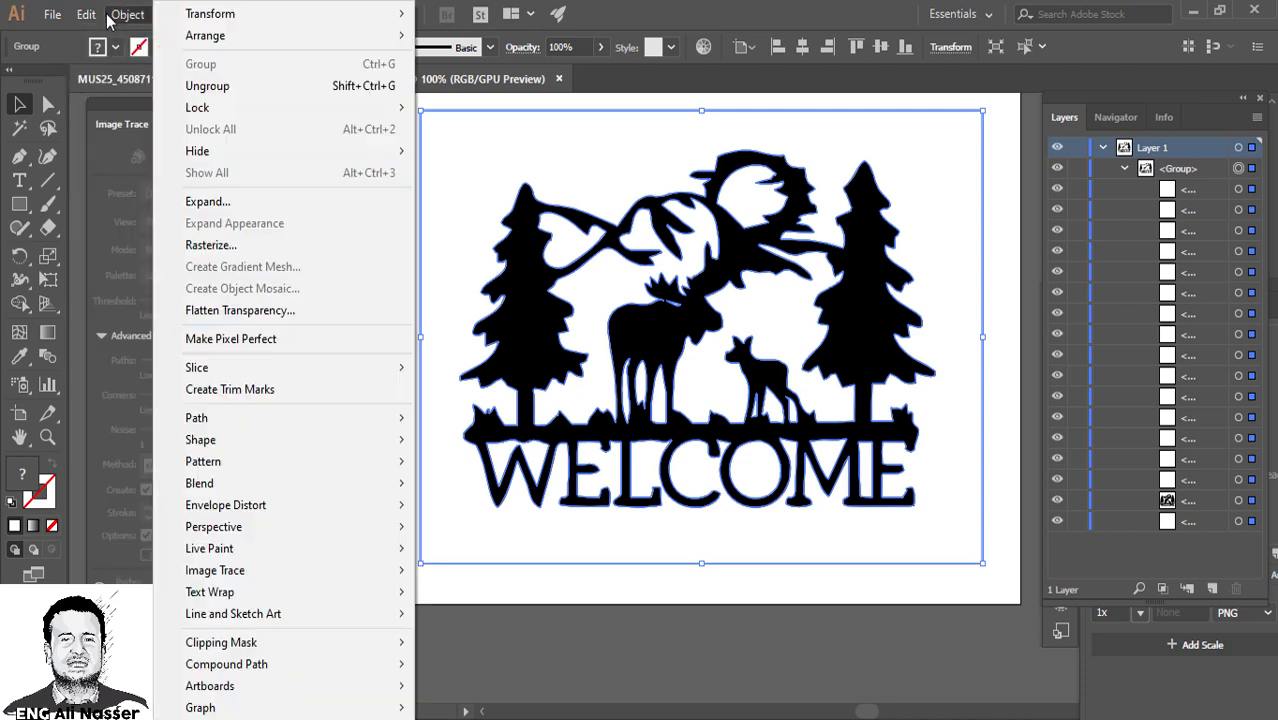
mouse_move(113, 17)
left_click(222, 87)
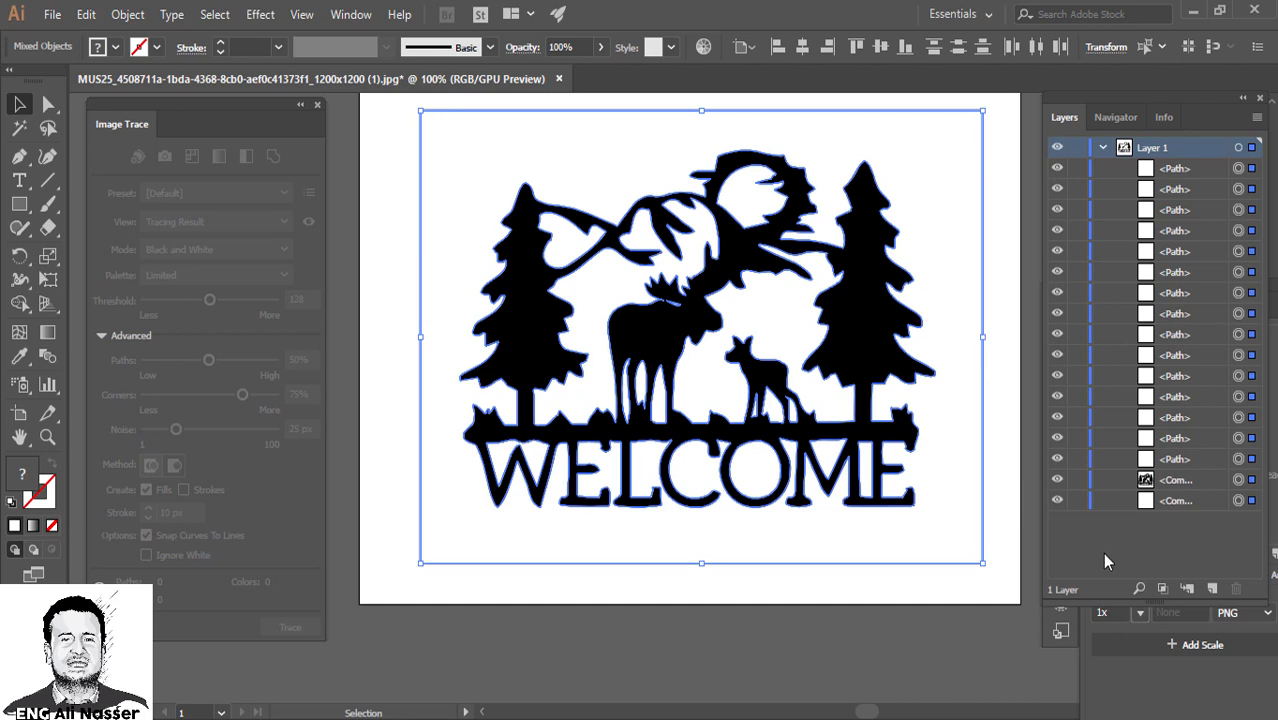
Step: Delete the black-filled compound path from Layer 1, keeping the remaining white paths
left_click(1076, 481)
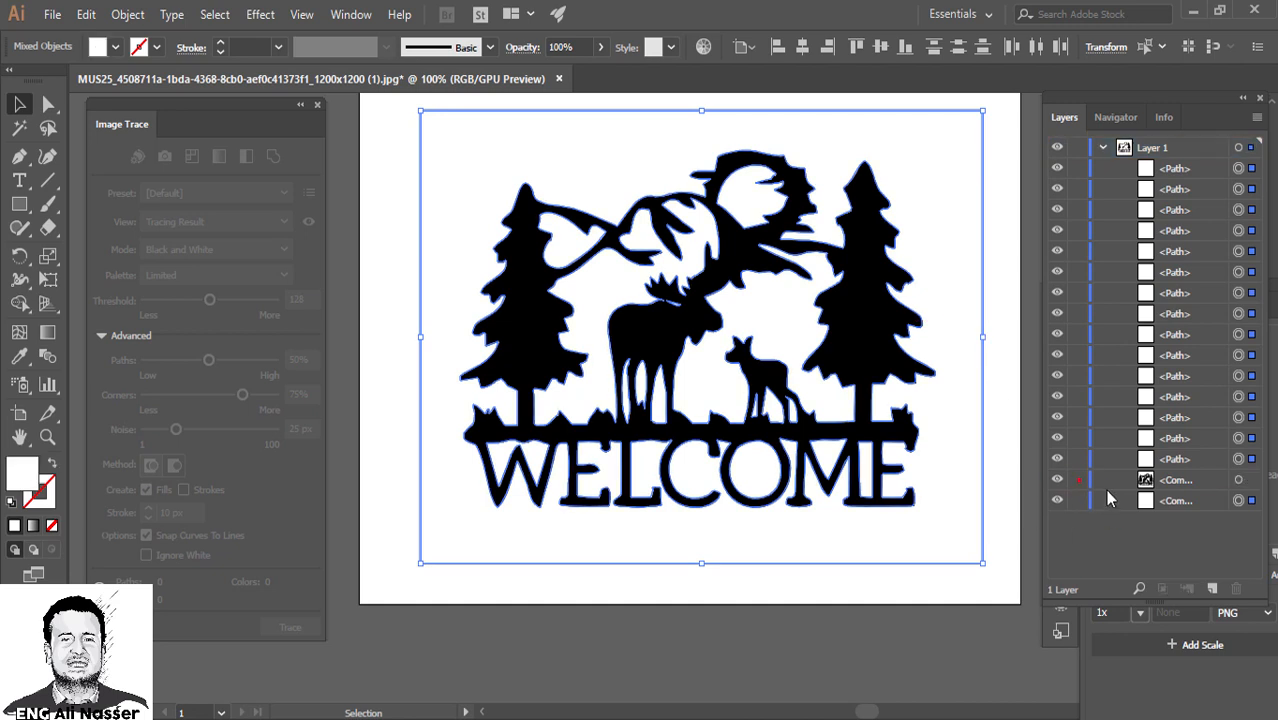
left_click(1195, 481)
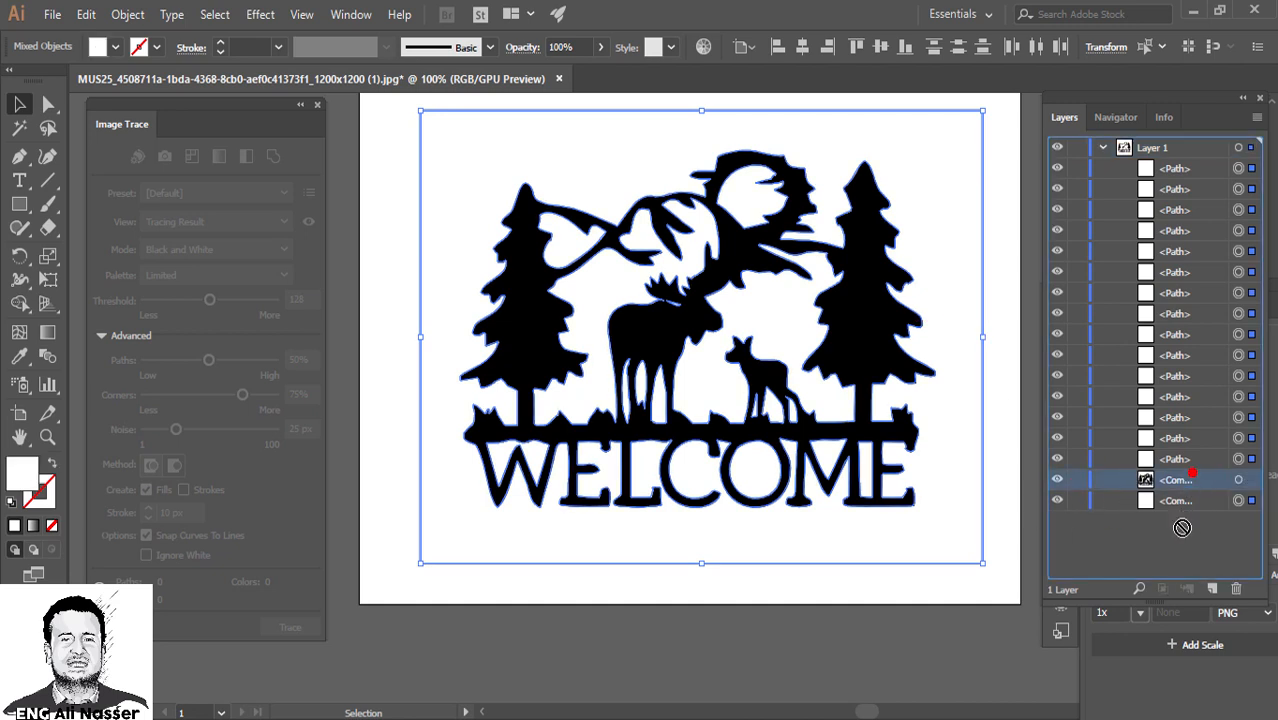
left_click(1238, 589)
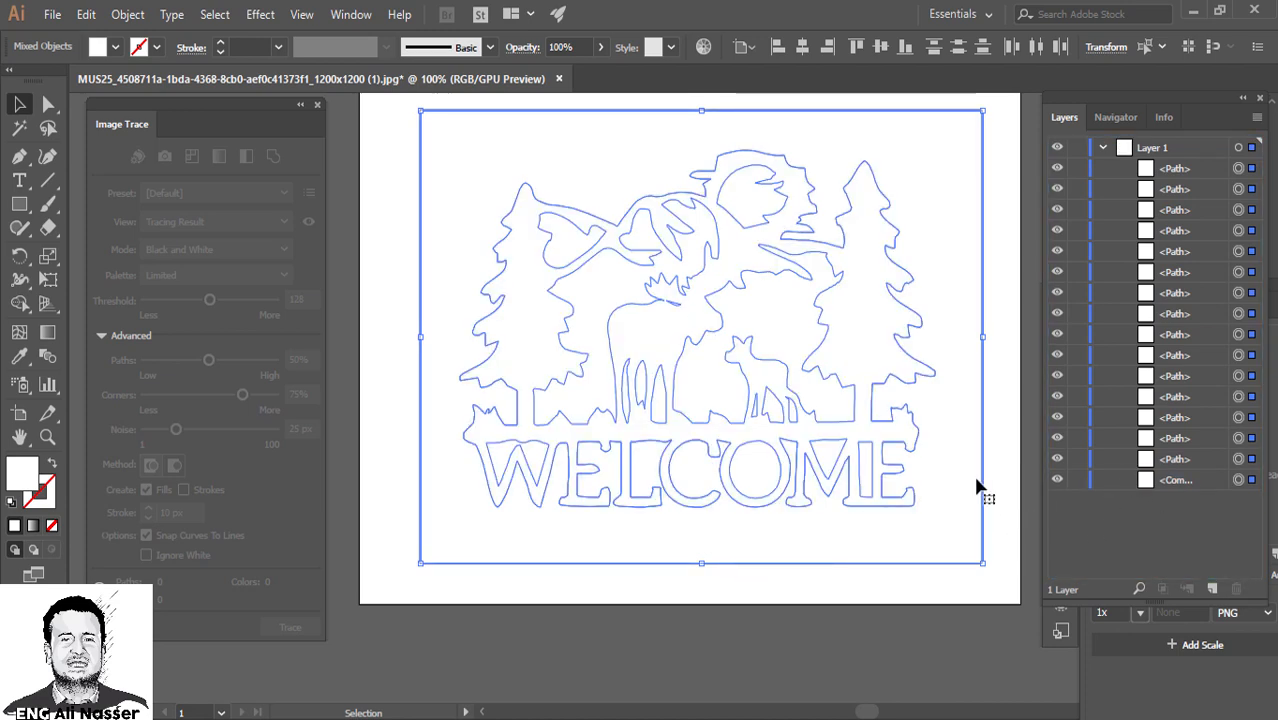
key("a")
key("v")
Step: Export the artwork to the EGYPT folder as an AutoCAD Interchange File (DXF) named to-cut
left_click(52, 15)
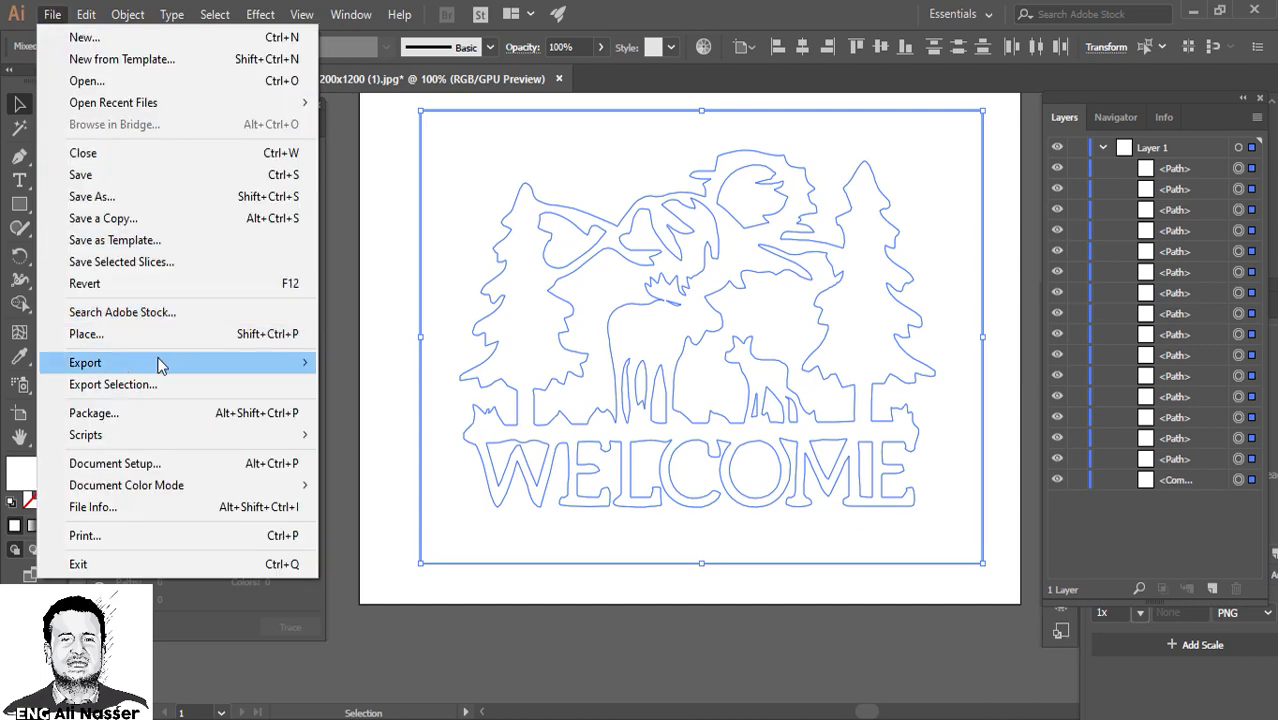
mouse_move(200, 366)
left_click(396, 384)
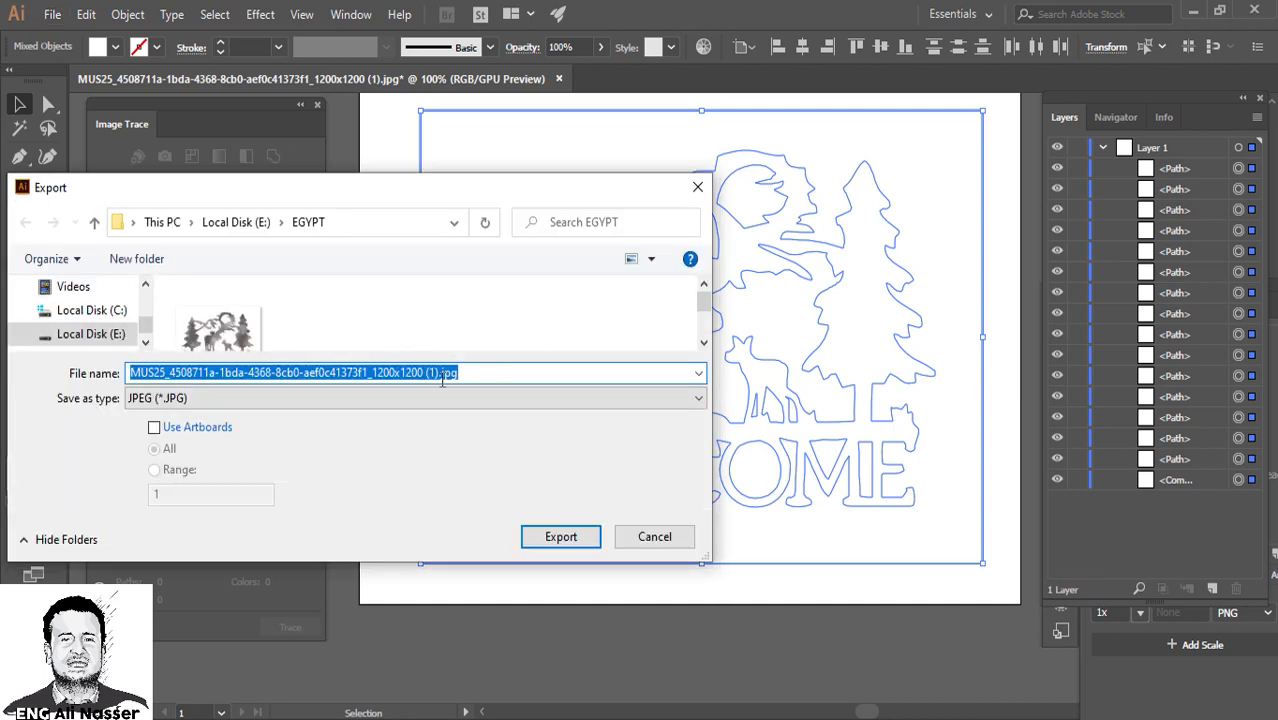
type("to-cut")
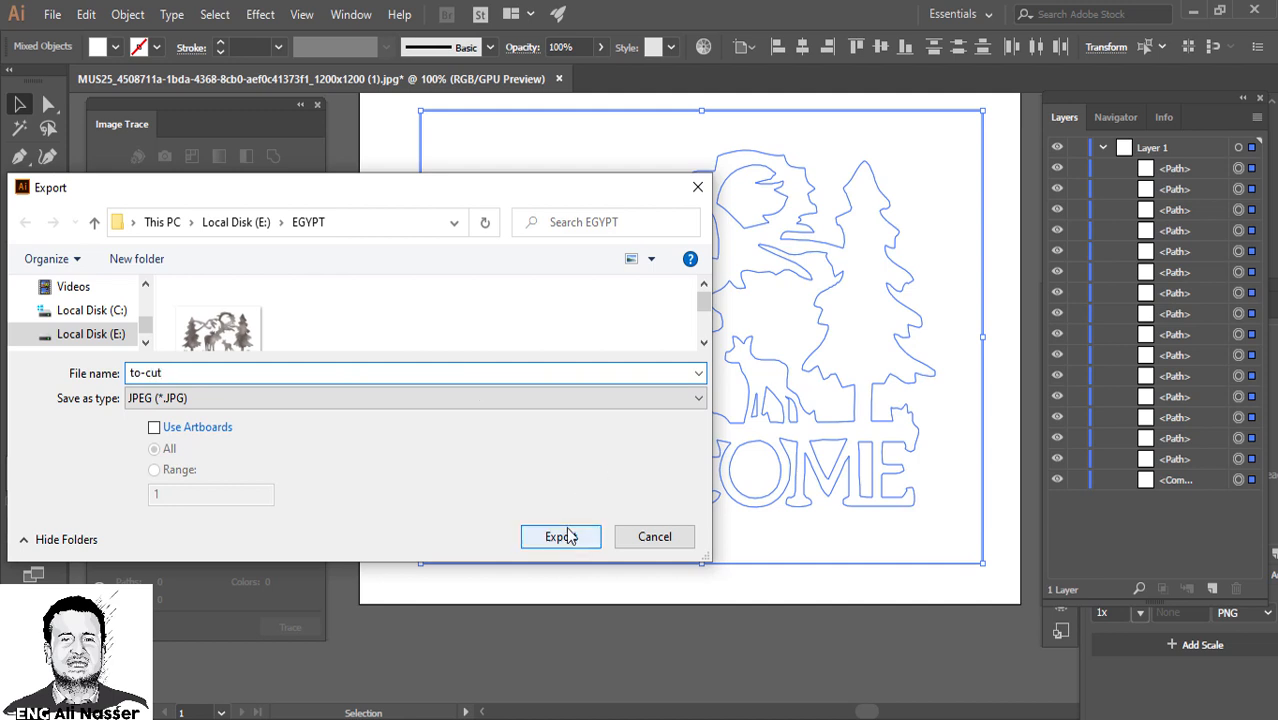
left_click(399, 400)
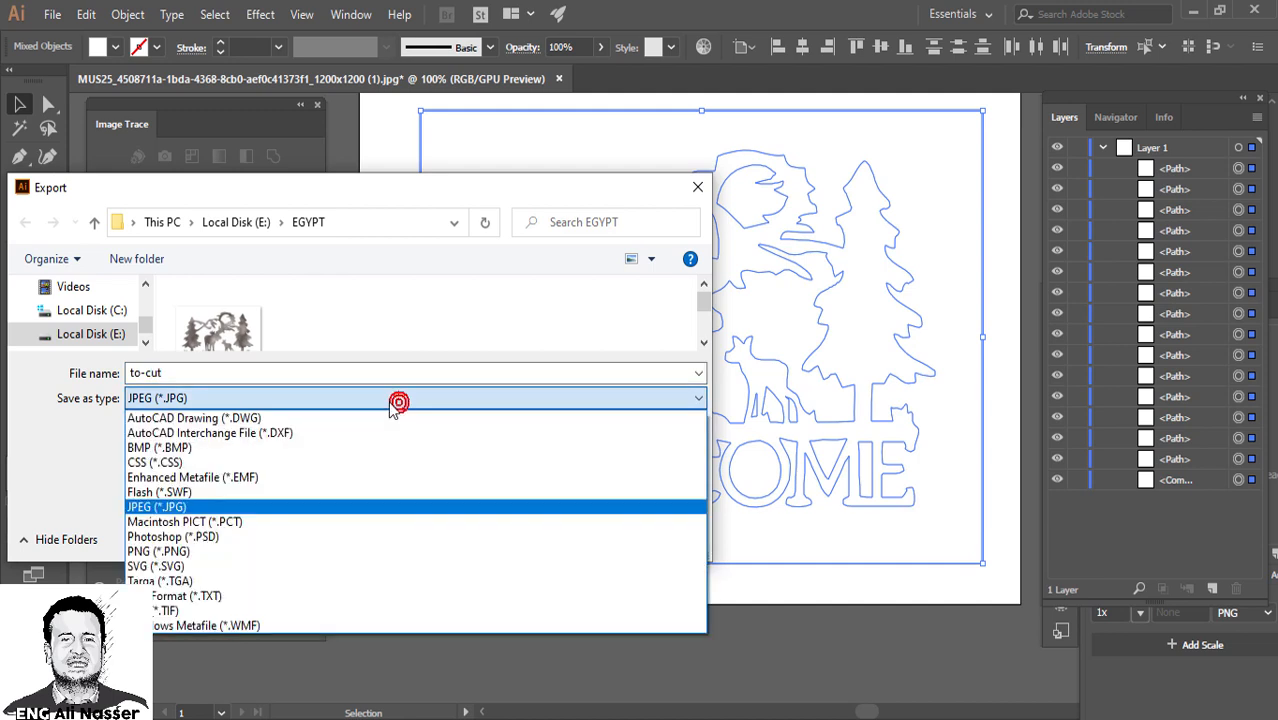
left_click(237, 433)
left_click(588, 537)
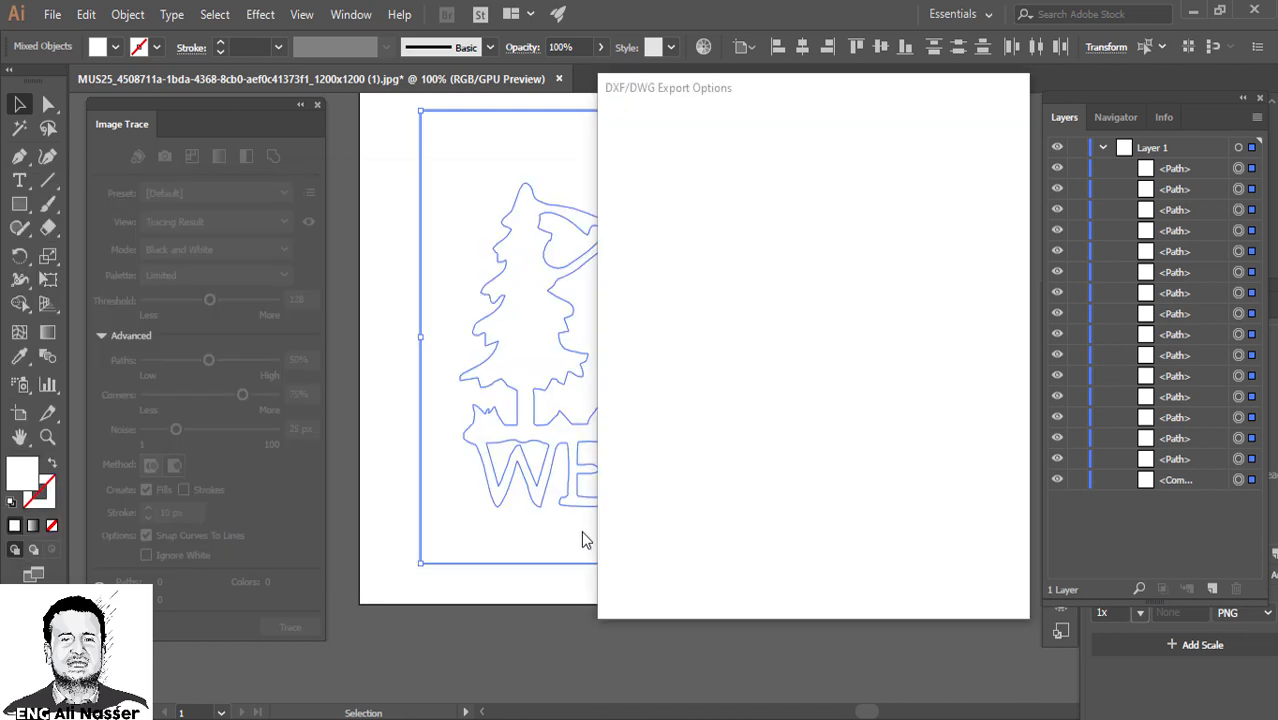
Step: Complete the DXF export at a scale of 1 millimeter = 1 unit, with Maximum Editability and Export Selected Art Only
left_click(685, 201)
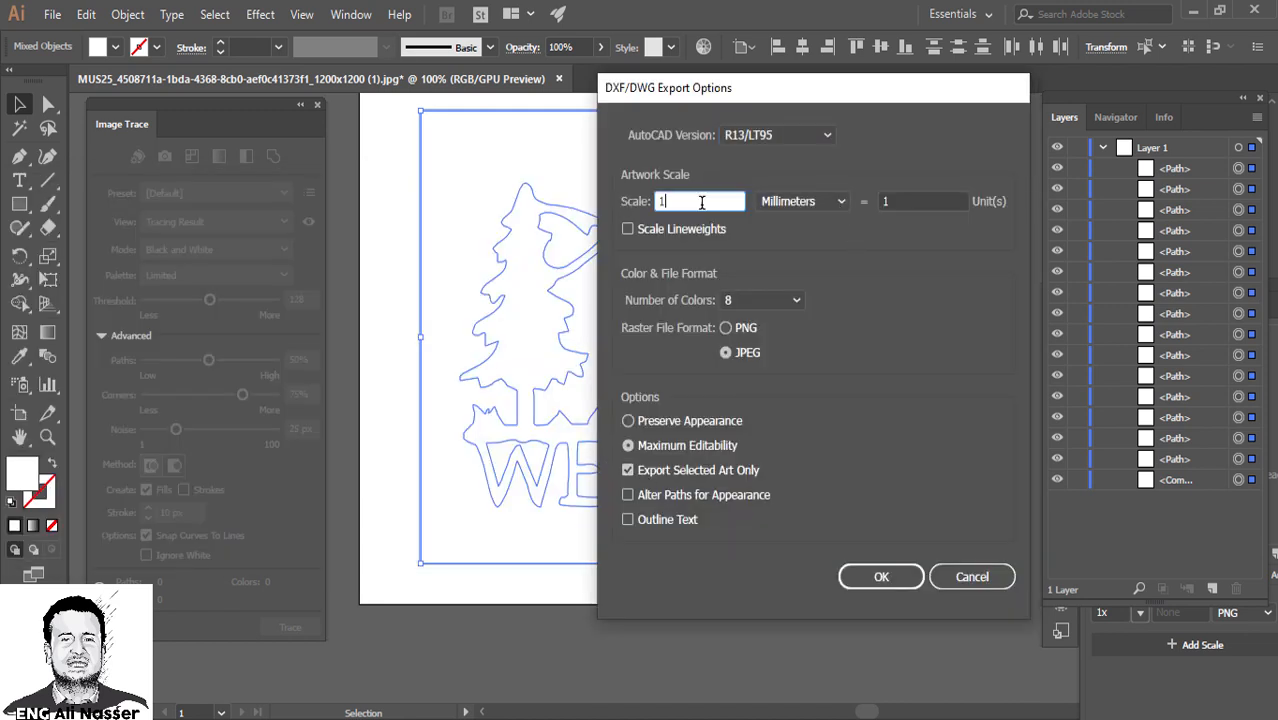
left_click(943, 200)
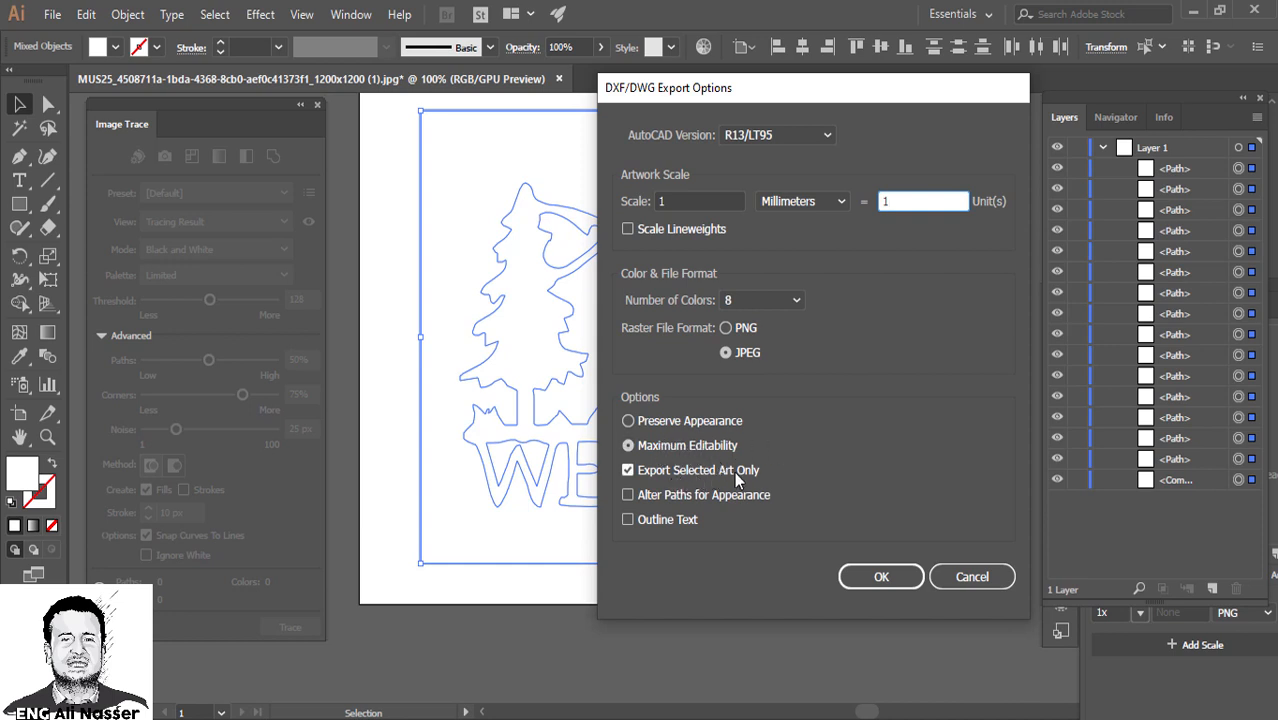
left_click(880, 580)
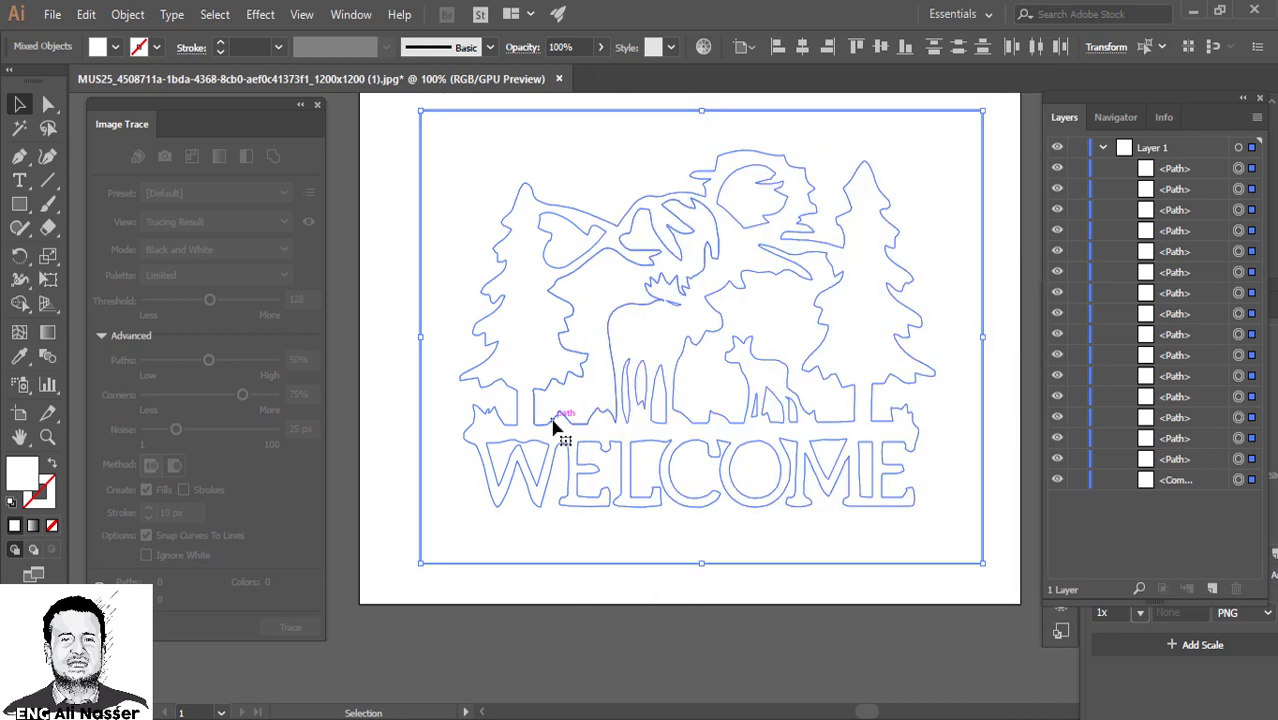
Step: Switch to the EGYPT folder in File Explorer, open to-cut.dxf in AutoCAD and inspect the imported outlines
key("alt+Tab")
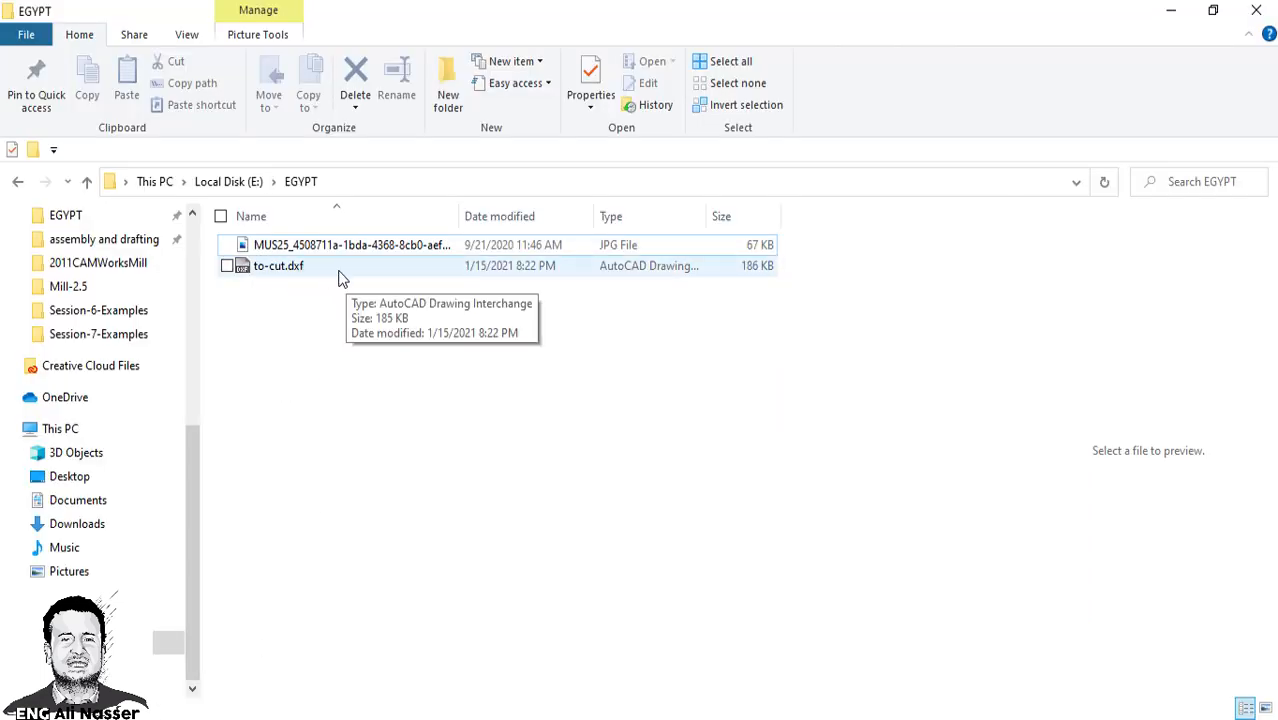
double_click(281, 265)
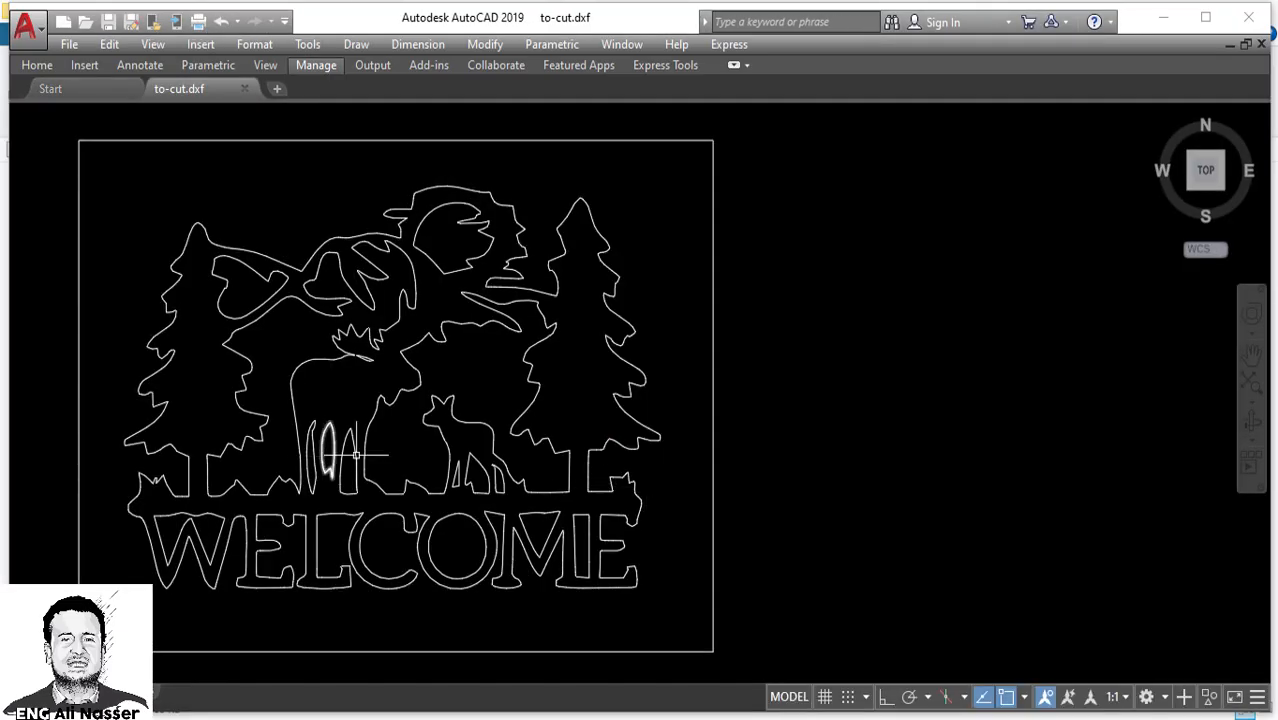
scroll(337, 551, "down", 3)
scroll(345, 475, "up", 5)
scroll(470, 452, "down", 2)
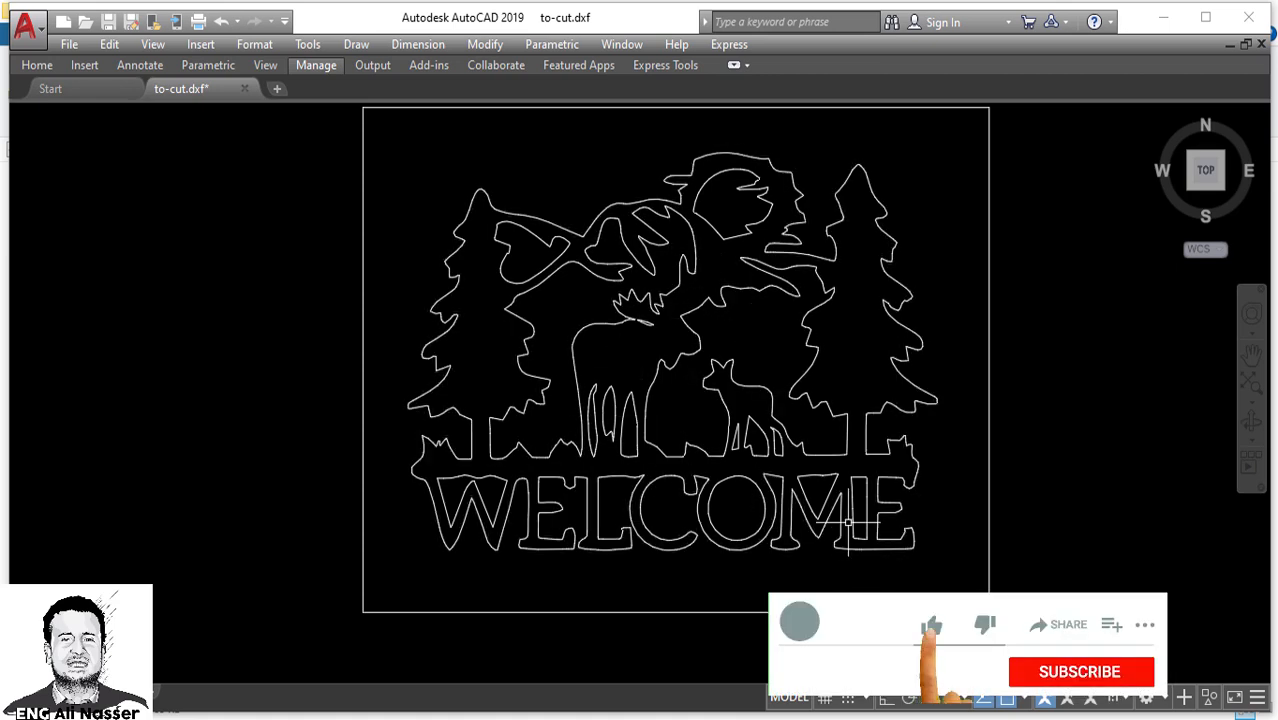
Step: Select the WELCOME drawing's outlines, examine the points along them up close, and clear the selection
scroll(856, 513, "down", 2)
left_click(1035, 570)
mouse_move(977, 427)
left_mouse_down()
mouse_move(456, 200)
mouse_move(391, 200)
left_mouse_up()
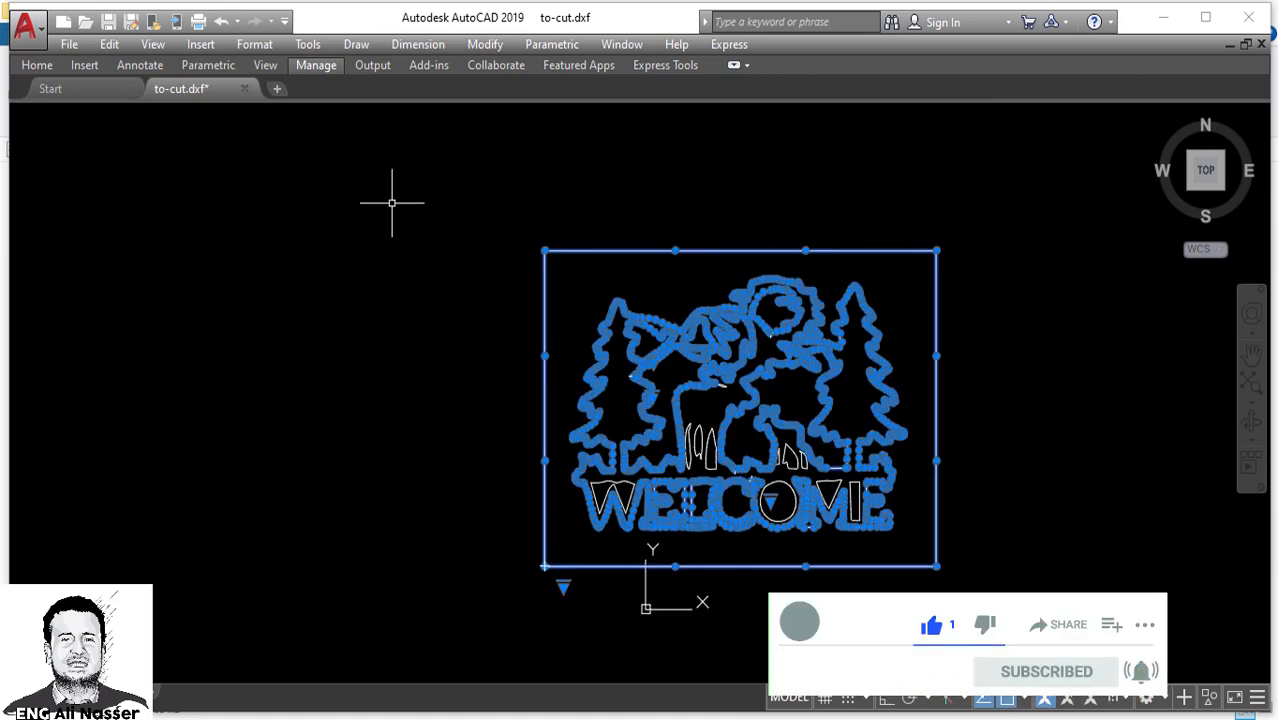
left_click(508, 197)
left_click(505, 194)
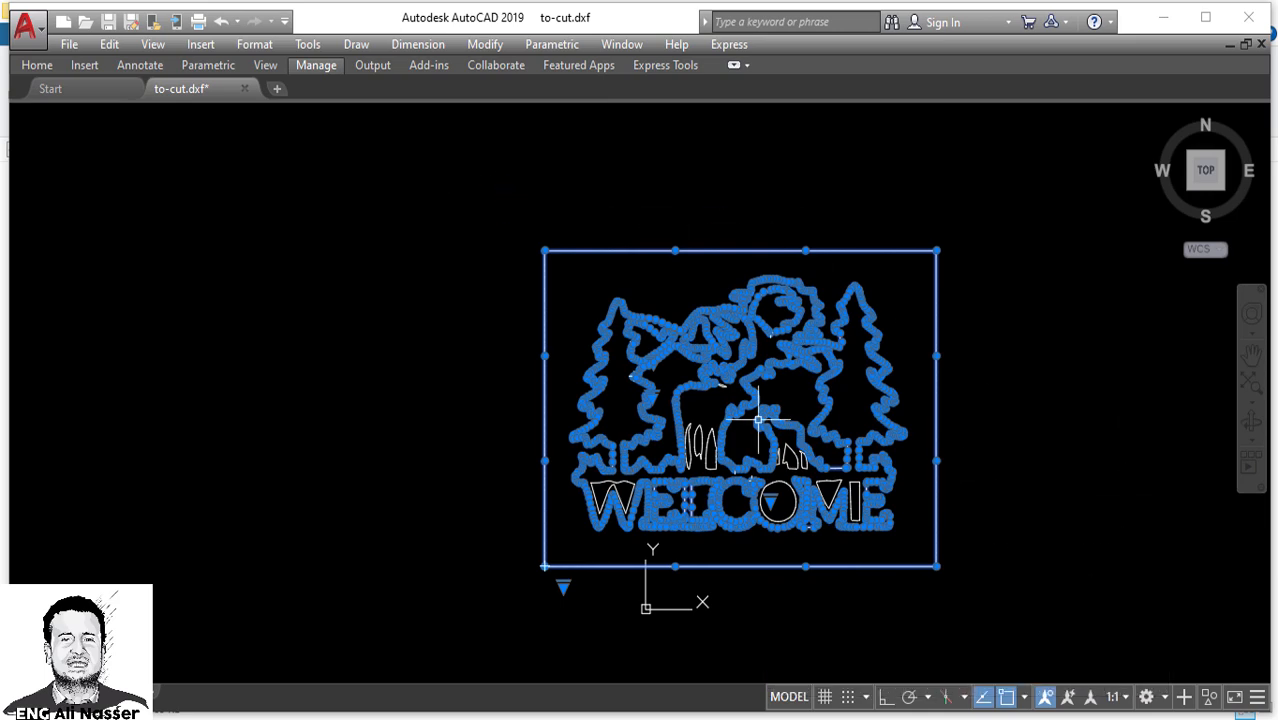
scroll(760, 410, "down", 5)
scroll(771, 401, "up", 5)
scroll(771, 401, "up", 5)
scroll(787, 419, "down", 2)
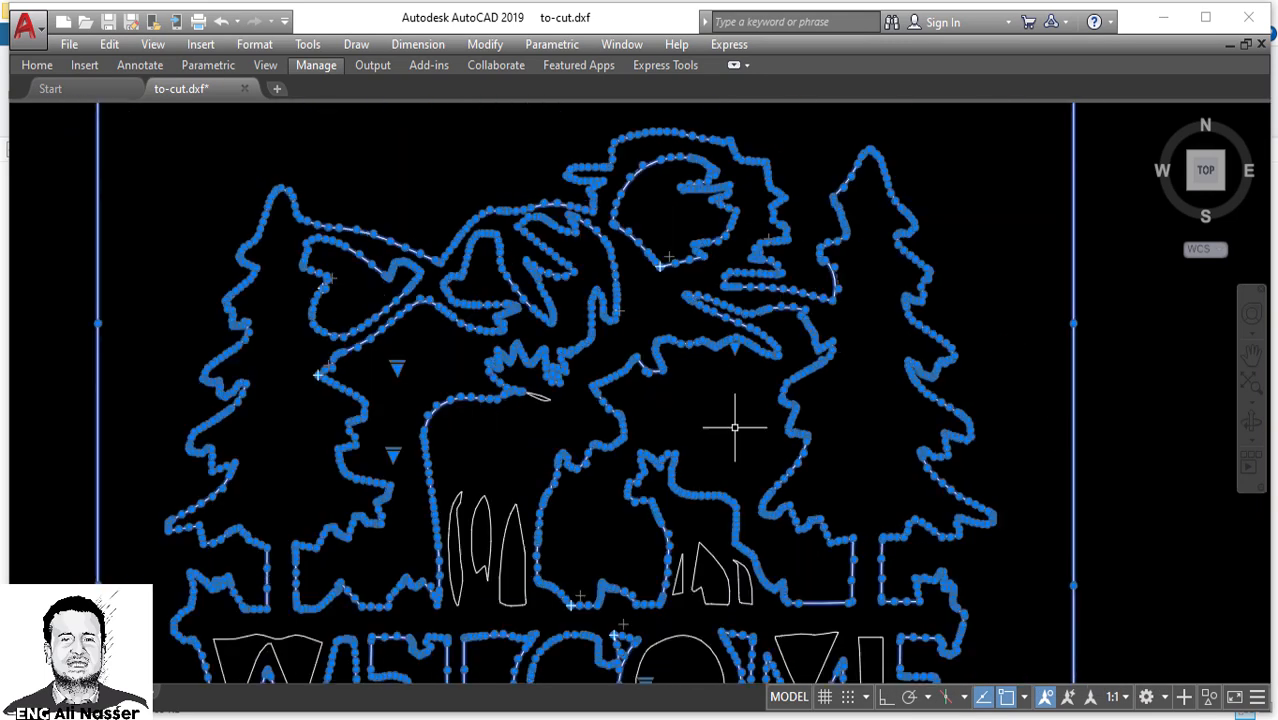
left_click(736, 420)
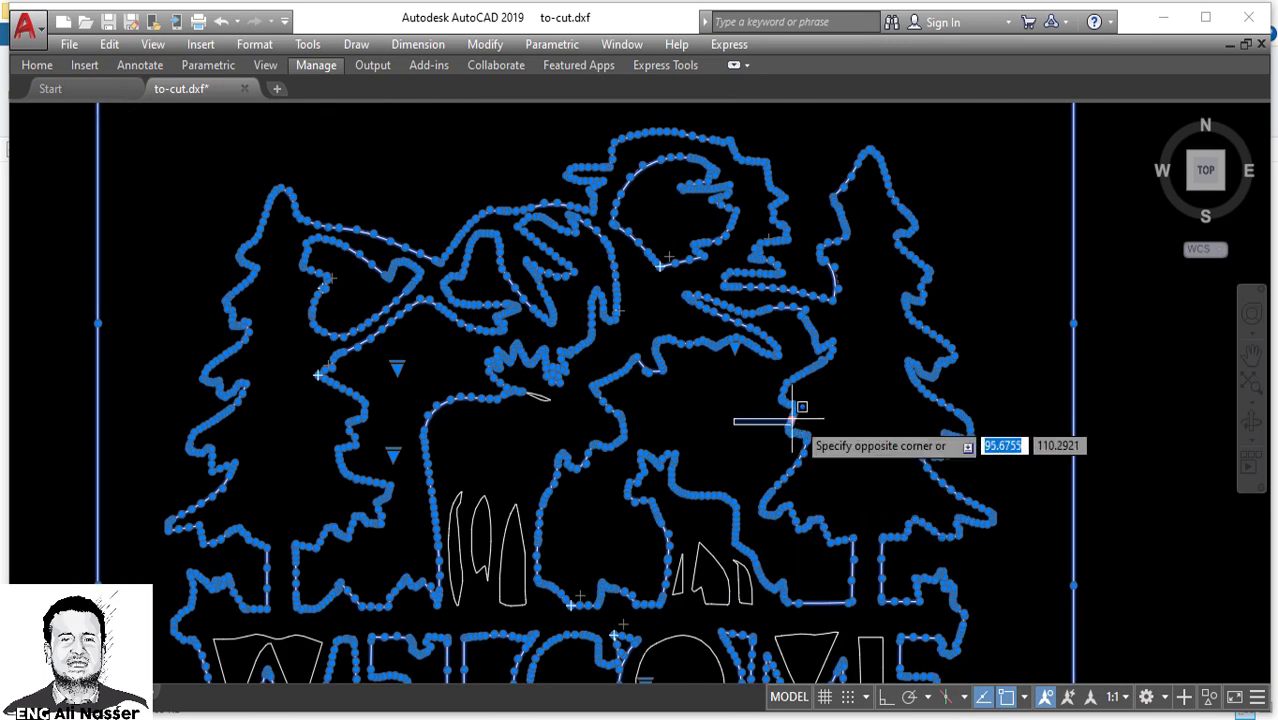
left_click(793, 420)
left_click(1093, 361)
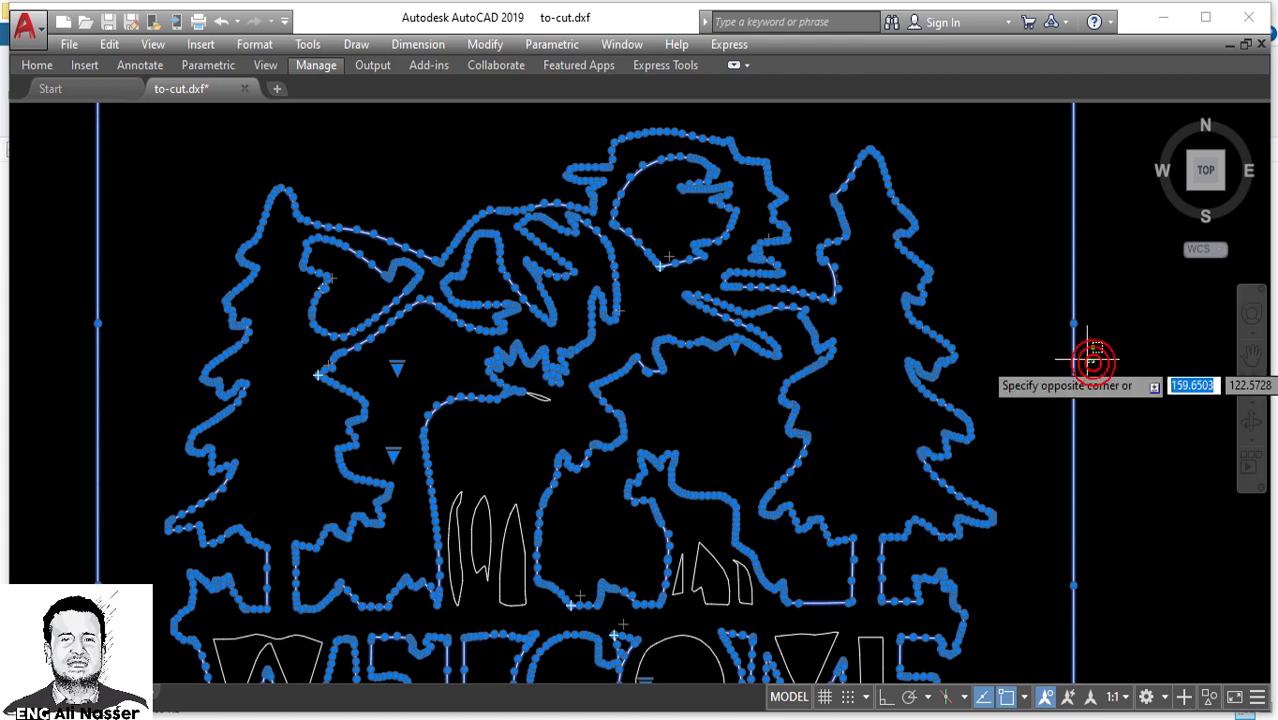
scroll(1095, 366, "down", 2)
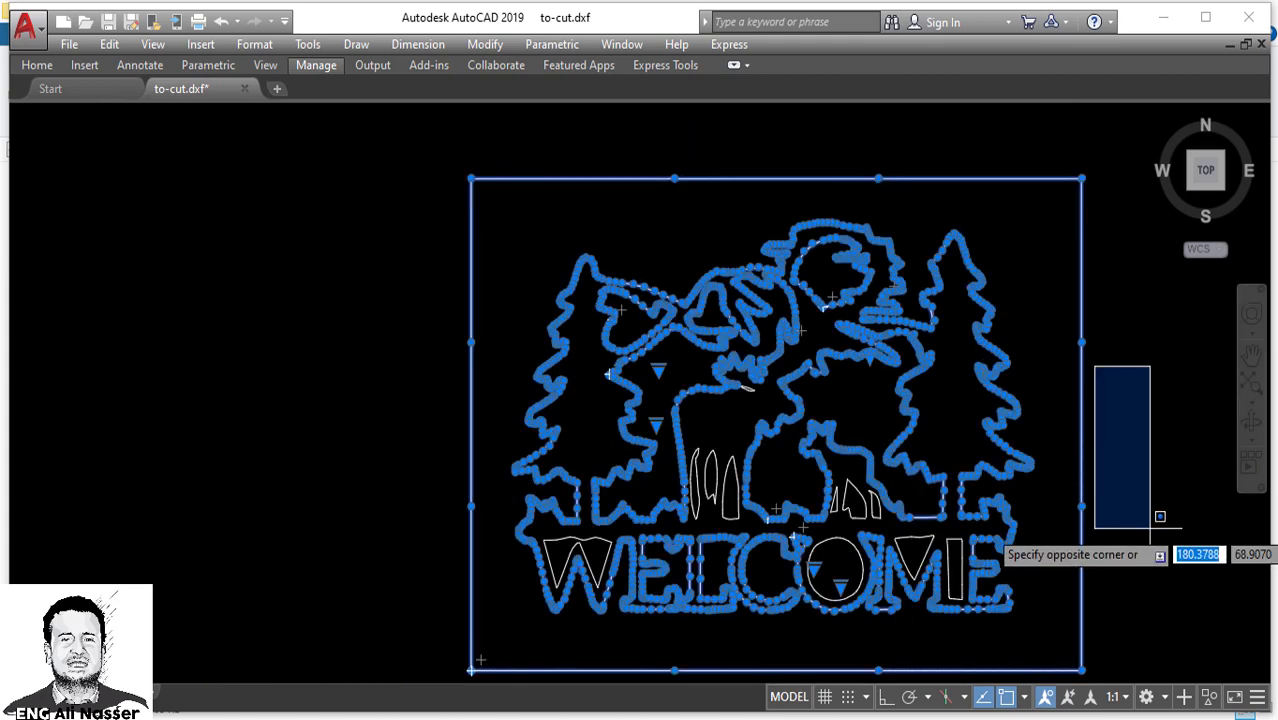
key("Escape")
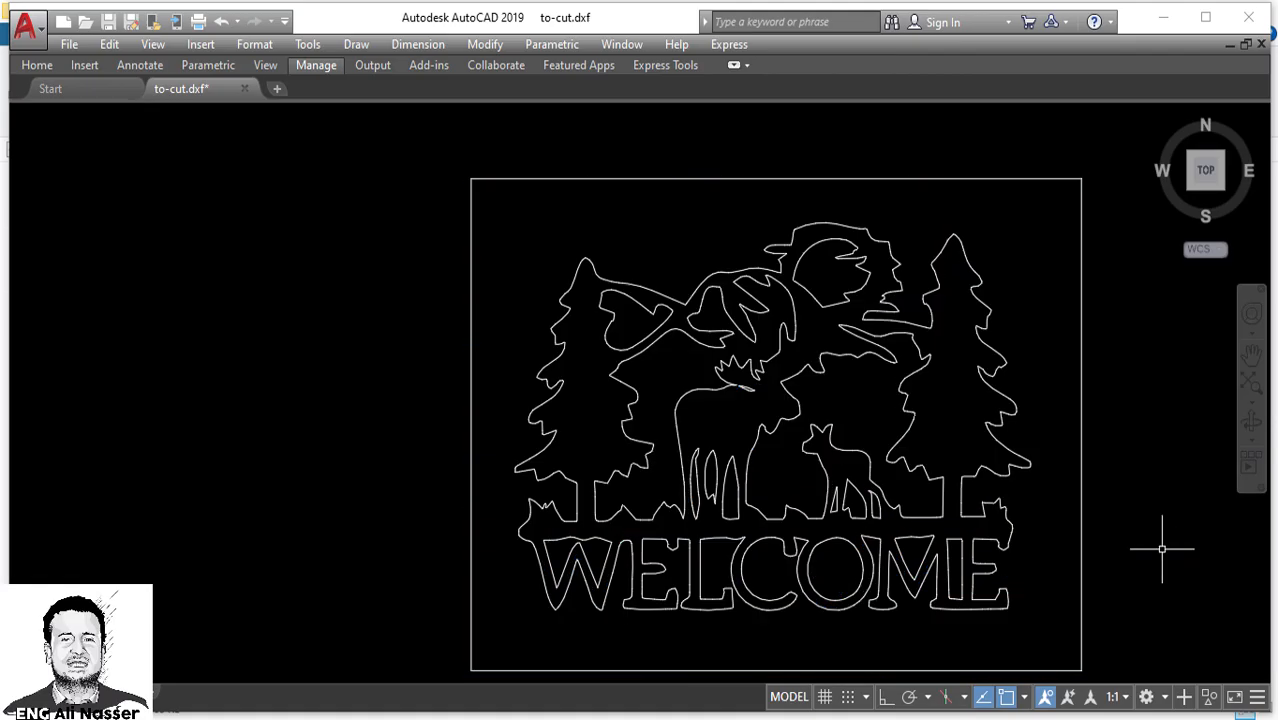